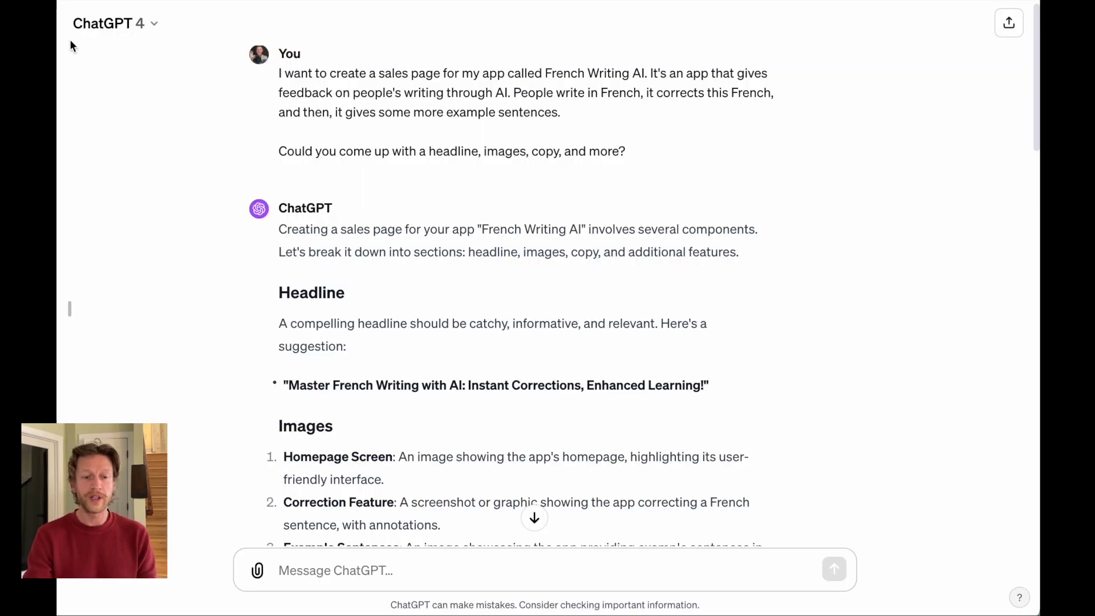
Highlight the app description and closing question in the original ChatGPT request
{"action": "left_click", "coordinate": [144, 265]}
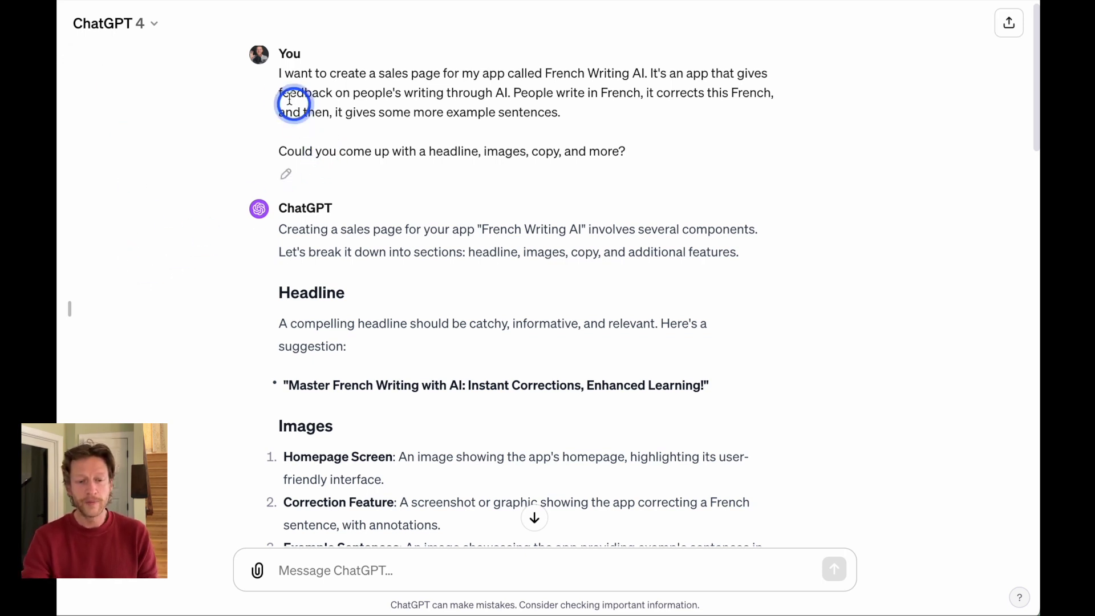
{"action": "left_click_drag", "start_coordinate": [279, 72], "coordinate": [640, 120]}
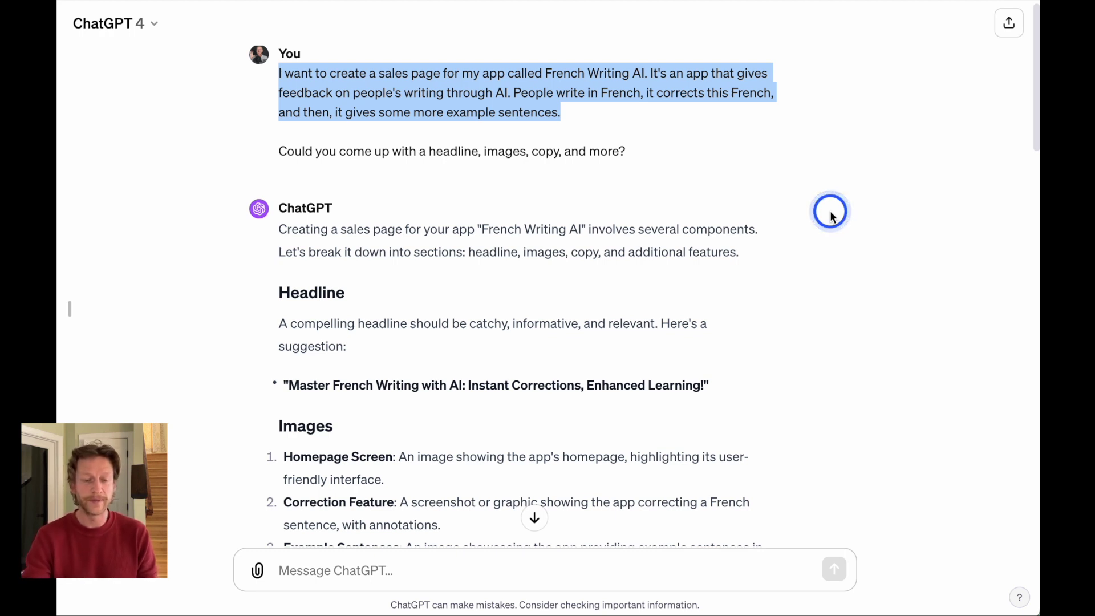
{"action": "mouse_move", "coordinate": [633, 153]}
{"action": "left_mouse_down"}
{"action": "mouse_move", "coordinate": [650, 154]}
{"action": "mouse_move", "coordinate": [237, 139]}
{"action": "left_mouse_up"}
{"action": "left_click", "coordinate": [386, 145]}
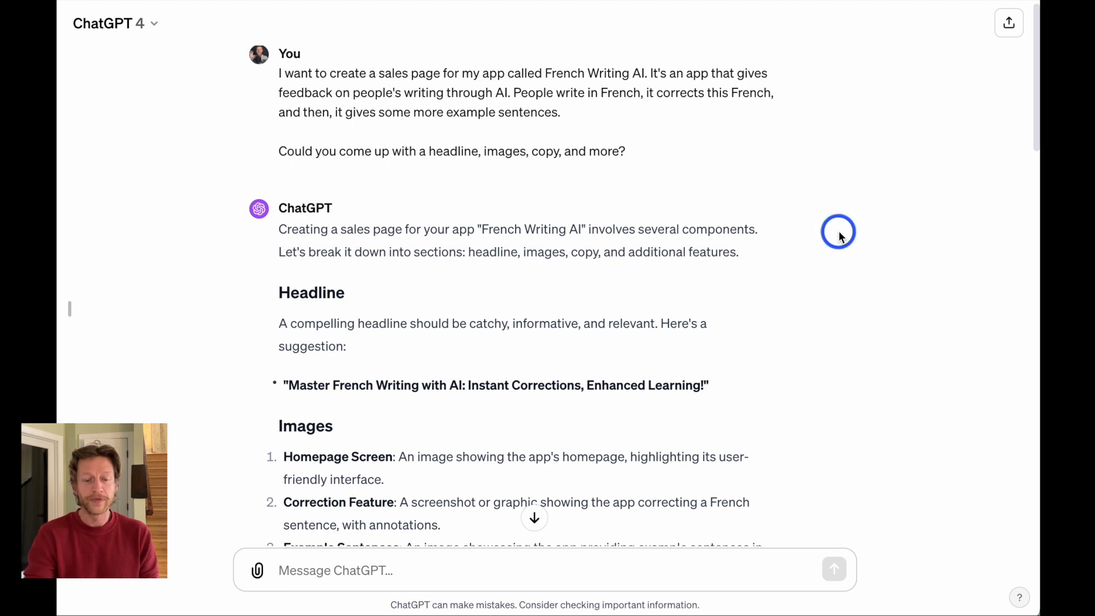
Select the suggested headline, then scroll through Copy and Additional Features to the correction-feature phone image
{"action": "scroll", "coordinate": [838, 234], "scroll_direction": "down", "scroll_amount": 2}
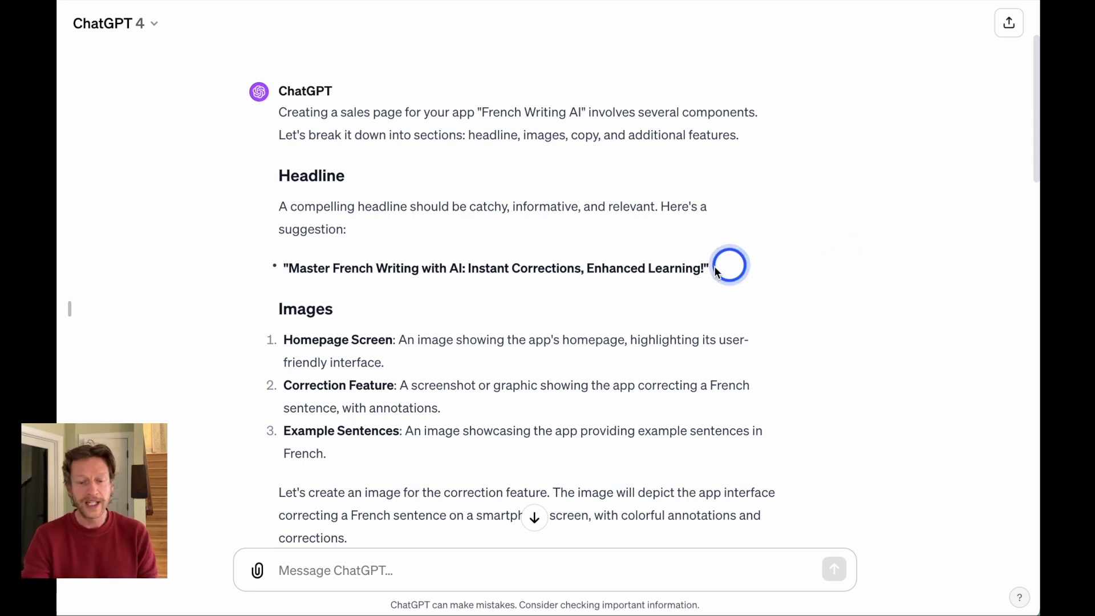
{"action": "left_click_drag", "start_coordinate": [706, 265], "coordinate": [289, 271]}
{"action": "scroll", "coordinate": [960, 378], "scroll_direction": "down", "scroll_amount": 2}
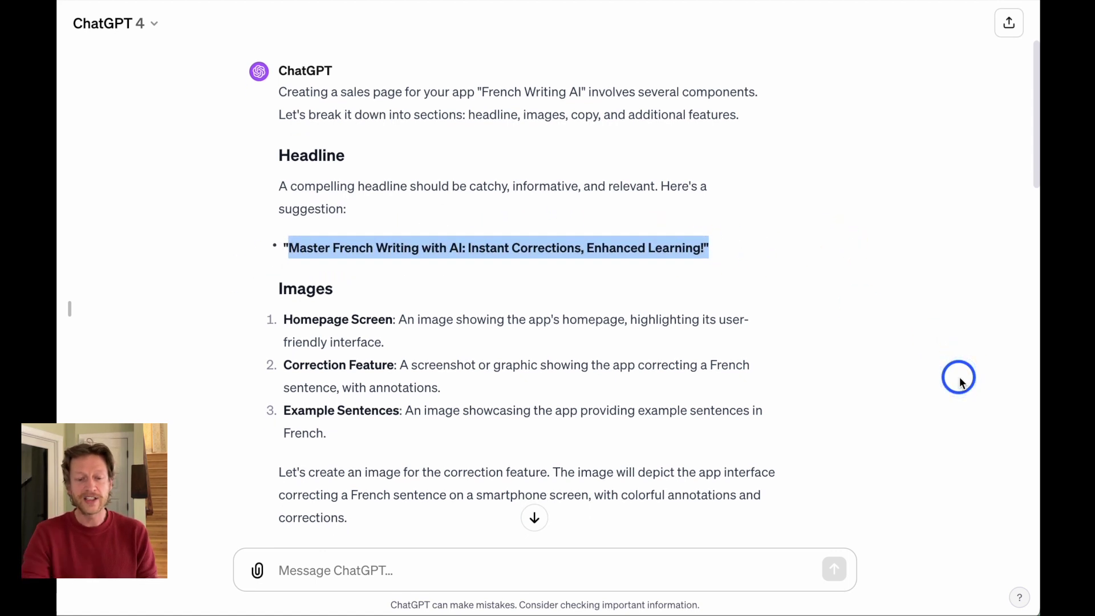
{"action": "scroll", "coordinate": [960, 377], "scroll_direction": "down", "scroll_amount": 2}
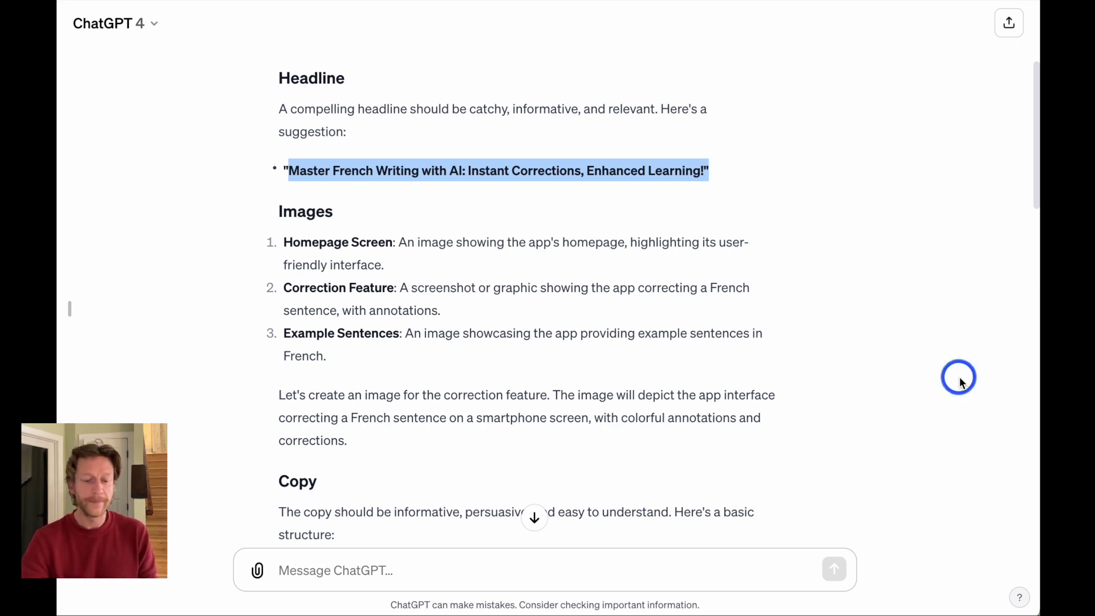
{"action": "scroll", "coordinate": [960, 381], "scroll_direction": "down", "scroll_amount": 4}
{"action": "scroll", "coordinate": [960, 381], "scroll_direction": "down", "scroll_amount": 3}
{"action": "scroll", "coordinate": [631, 343], "scroll_direction": "down", "scroll_amount": 1}
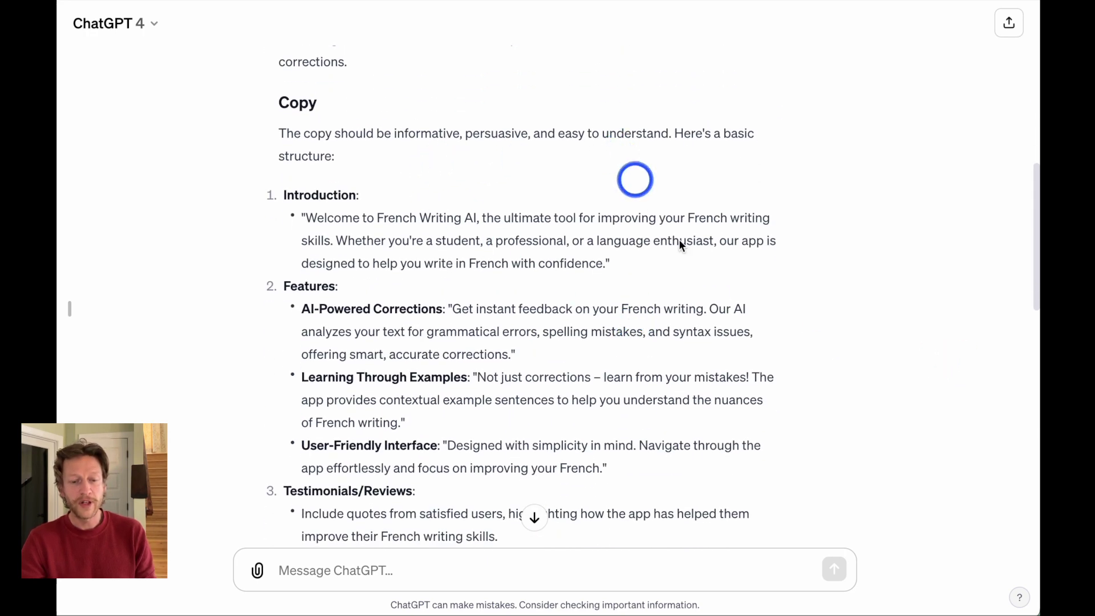
{"action": "scroll", "coordinate": [817, 360], "scroll_direction": "down", "scroll_amount": 1}
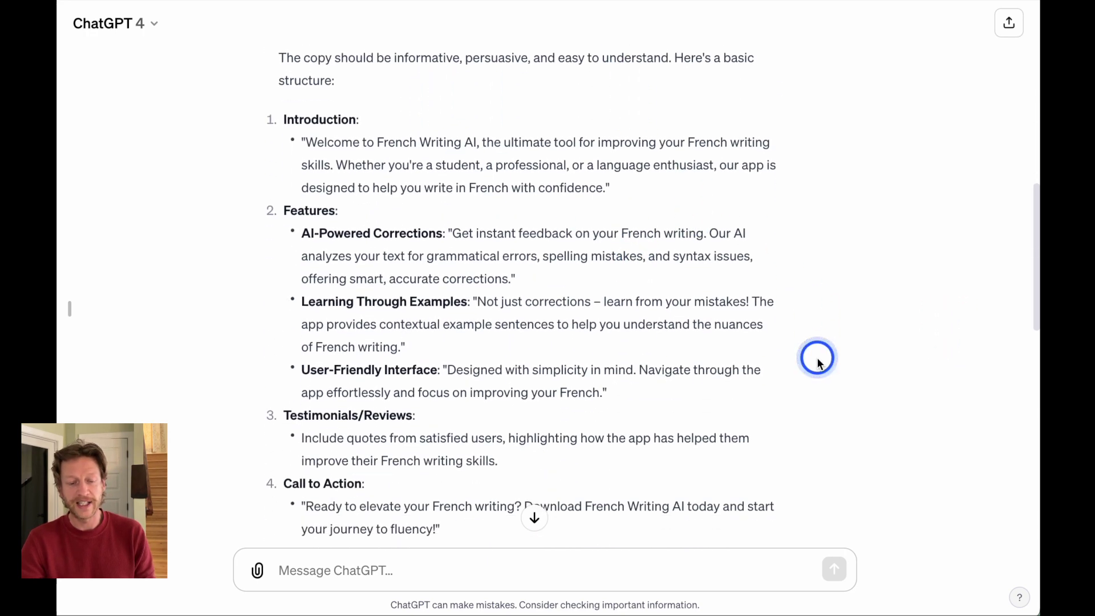
{"action": "scroll", "coordinate": [817, 361], "scroll_direction": "down", "scroll_amount": 2}
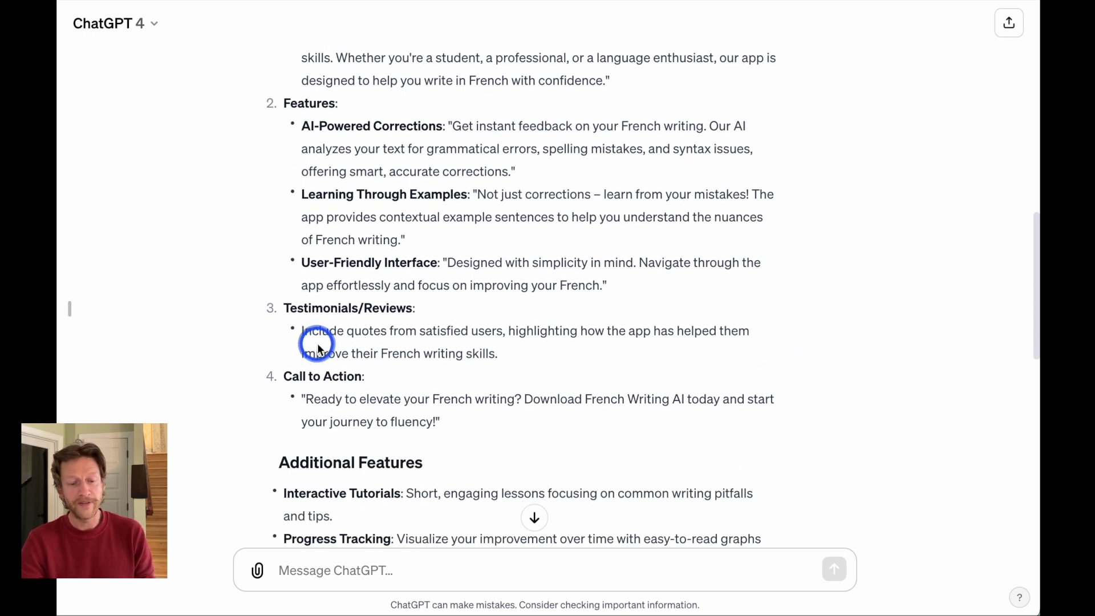
{"action": "scroll", "coordinate": [867, 394], "scroll_direction": "down", "scroll_amount": 1}
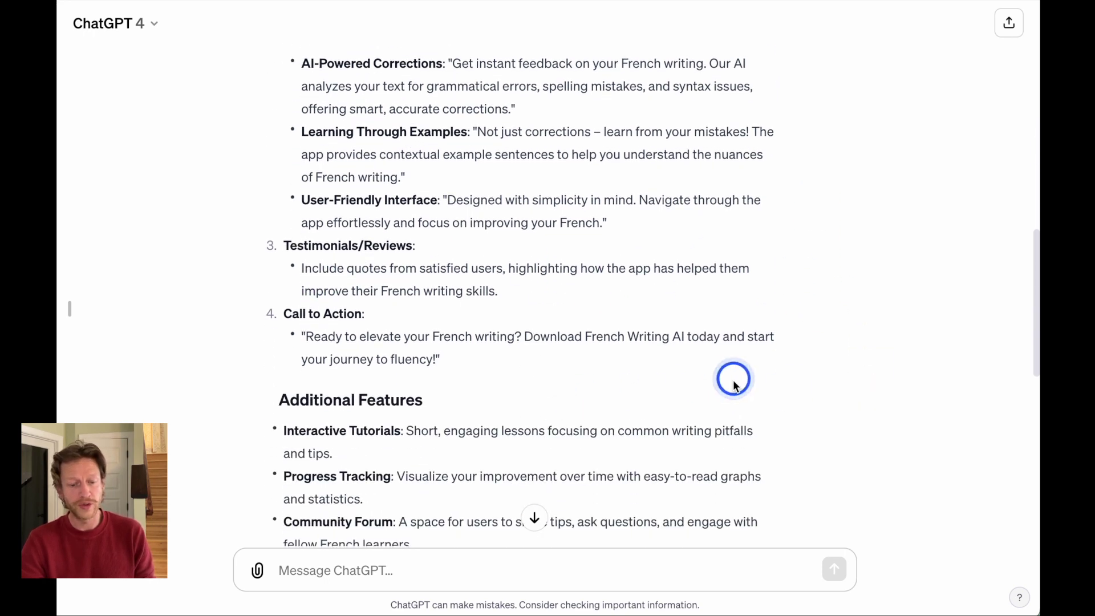
{"action": "scroll", "coordinate": [873, 443], "scroll_direction": "down", "scroll_amount": 1}
{"action": "scroll", "coordinate": [874, 444], "scroll_direction": "down", "scroll_amount": 1}
{"action": "scroll", "coordinate": [874, 444], "scroll_direction": "up", "scroll_amount": 1}
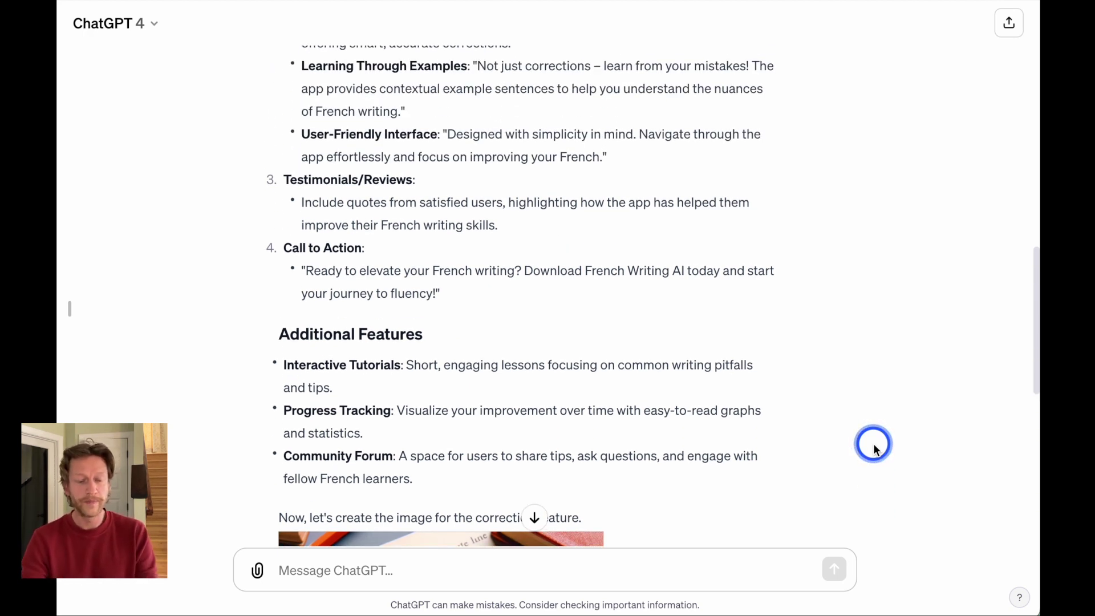
{"action": "scroll", "coordinate": [873, 444], "scroll_direction": "down", "scroll_amount": 3}
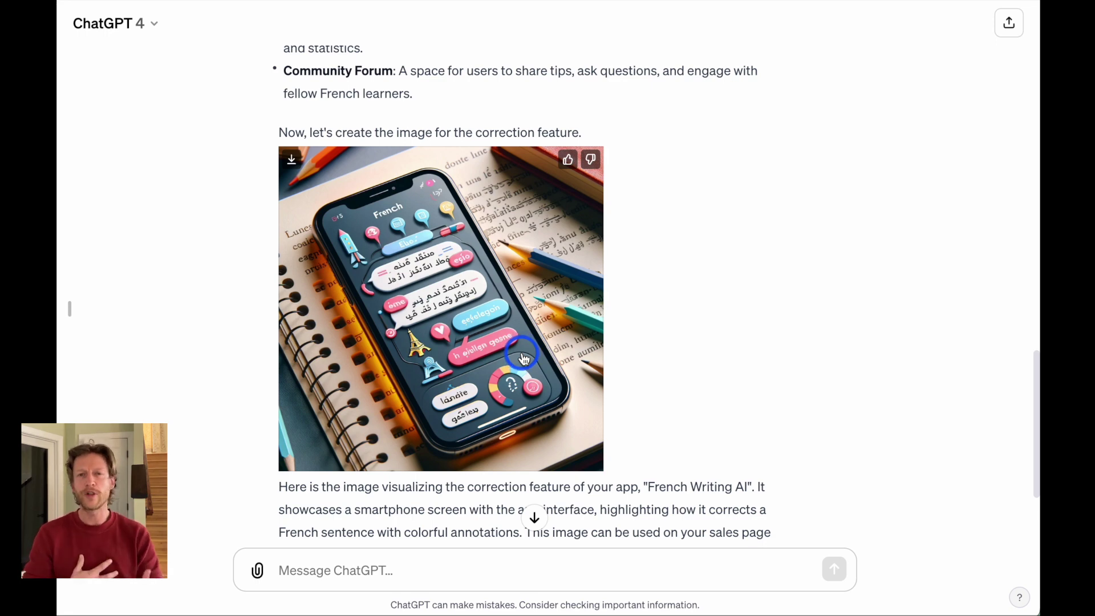
{"action": "scroll", "coordinate": [524, 358], "scroll_direction": "down", "scroll_amount": 2}
{"action": "scroll", "coordinate": [523, 358], "scroll_direction": "down", "scroll_amount": 2}
Ask ChatGPT: 'Can you create a typical French scene'
{"action": "left_click", "coordinate": [385, 574]}
{"action": "type", "text": "Can you creat"}
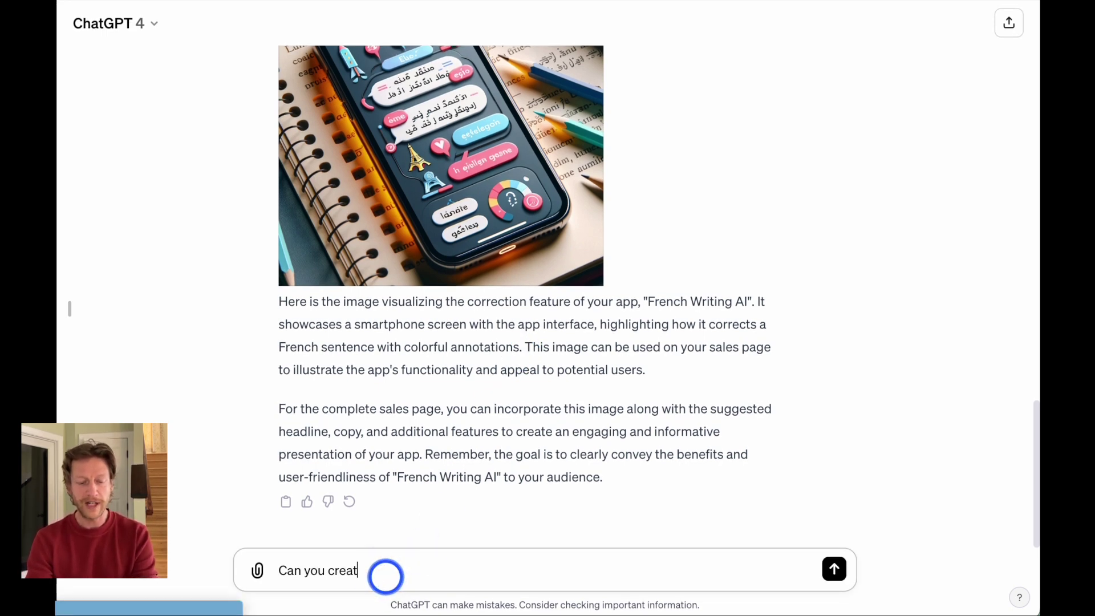
{"action": "type", "text": "e a typical F"}
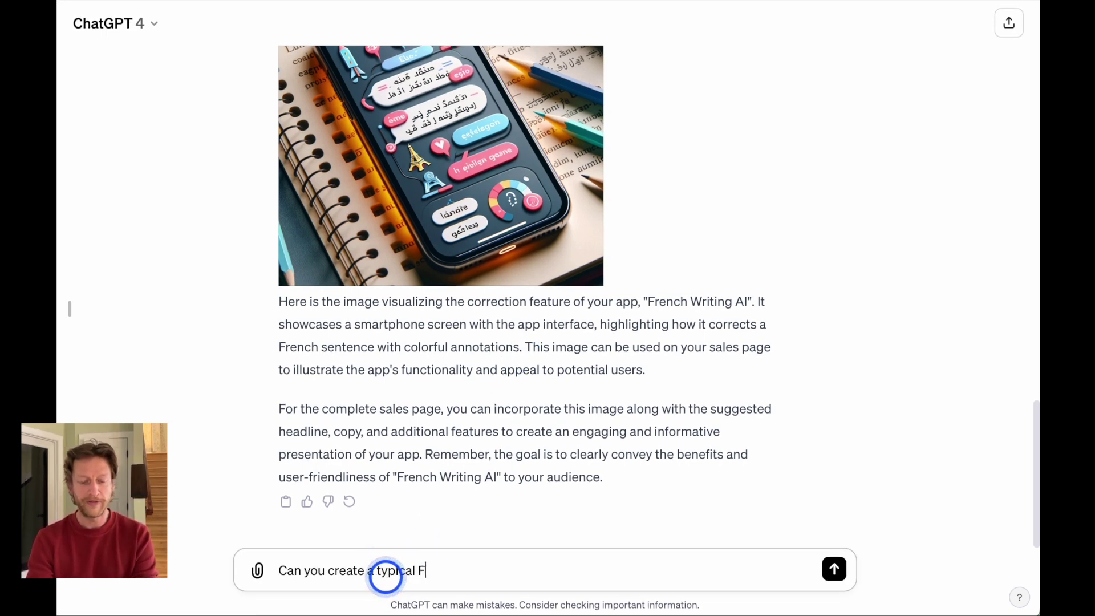
{"action": "type", "text": "rench scene"}
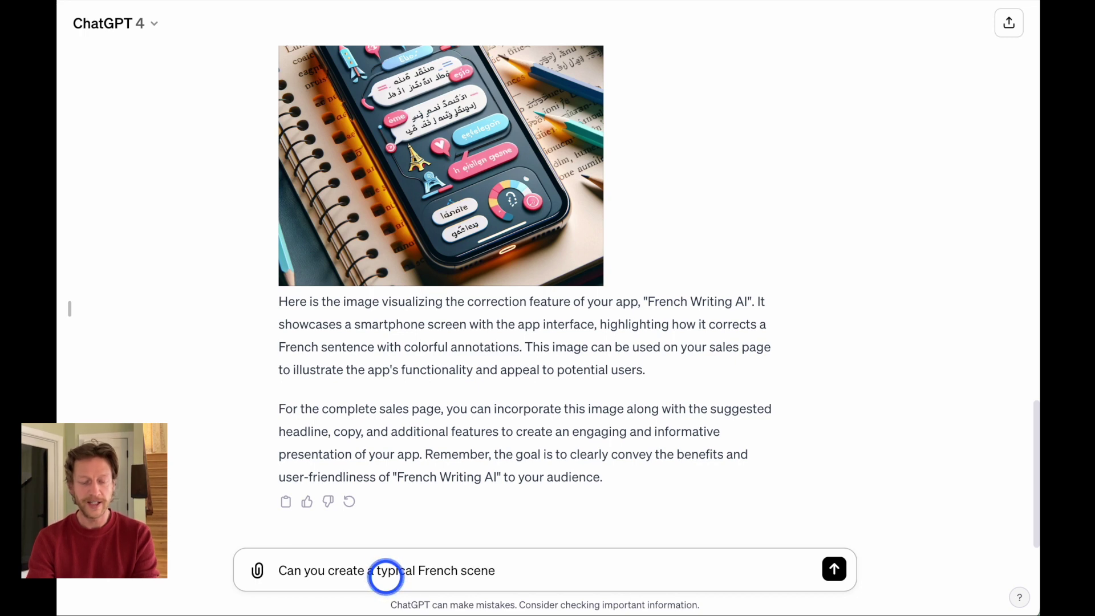
{"action": "key", "text": "Return"}
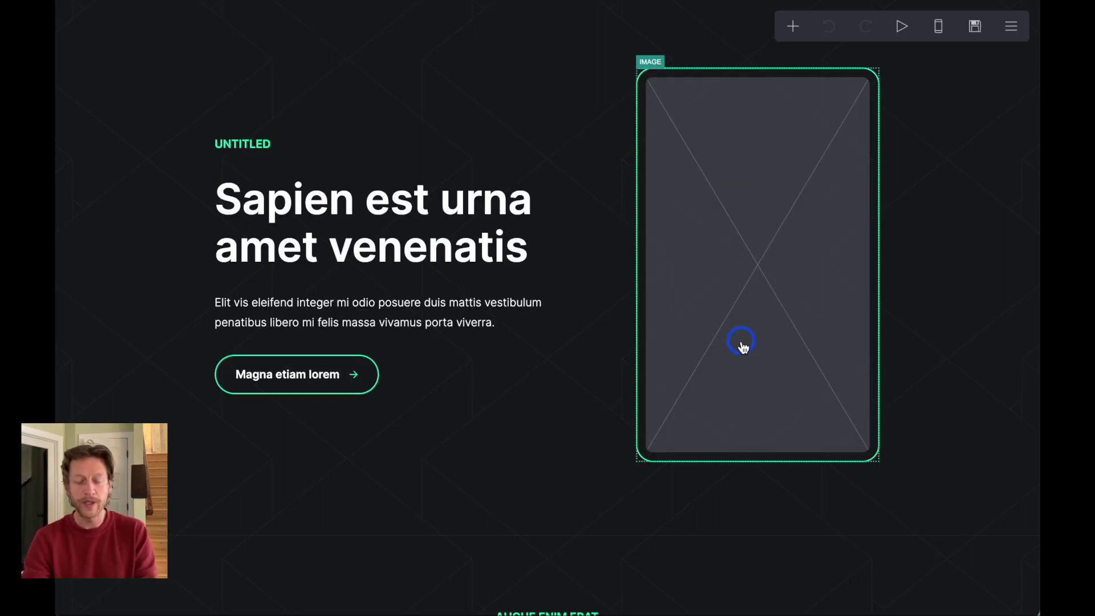
Select the empty Carrd image block and ask ChatGPT 'Can you make it vertical.'
{"action": "left_click", "coordinate": [739, 181]}
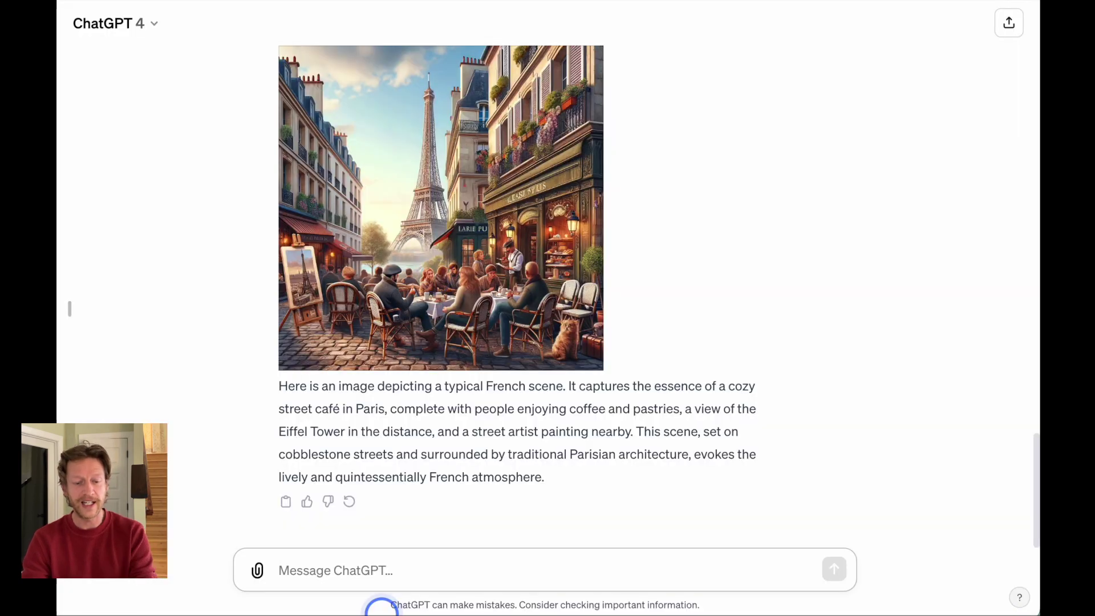
{"action": "type", "text": "Can you make it"}
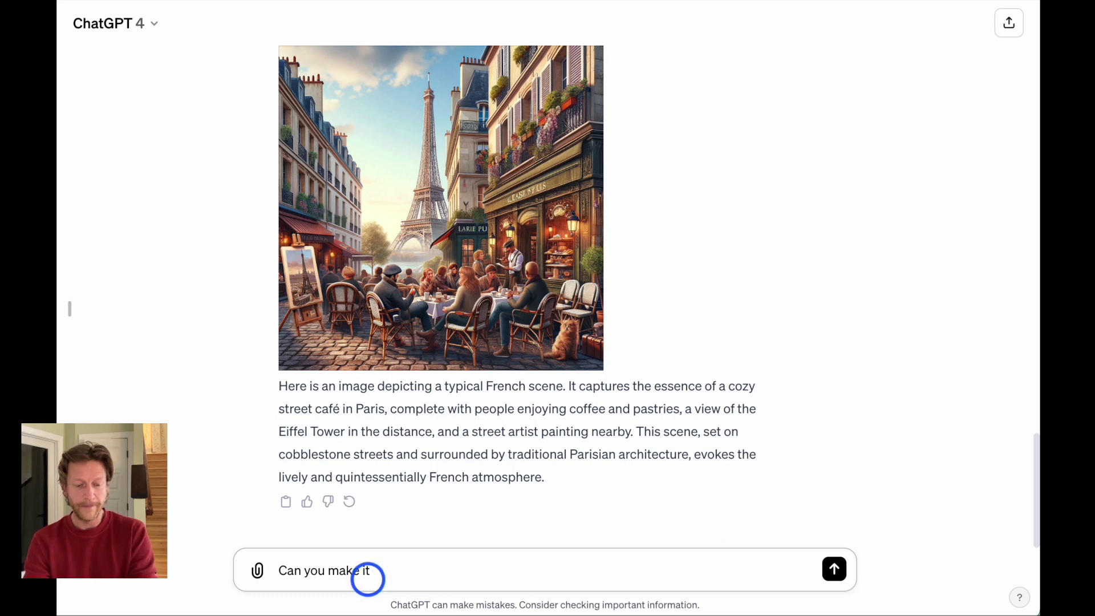
{"action": "type", "text": " vertical."}
{"action": "key", "text": "Return"}
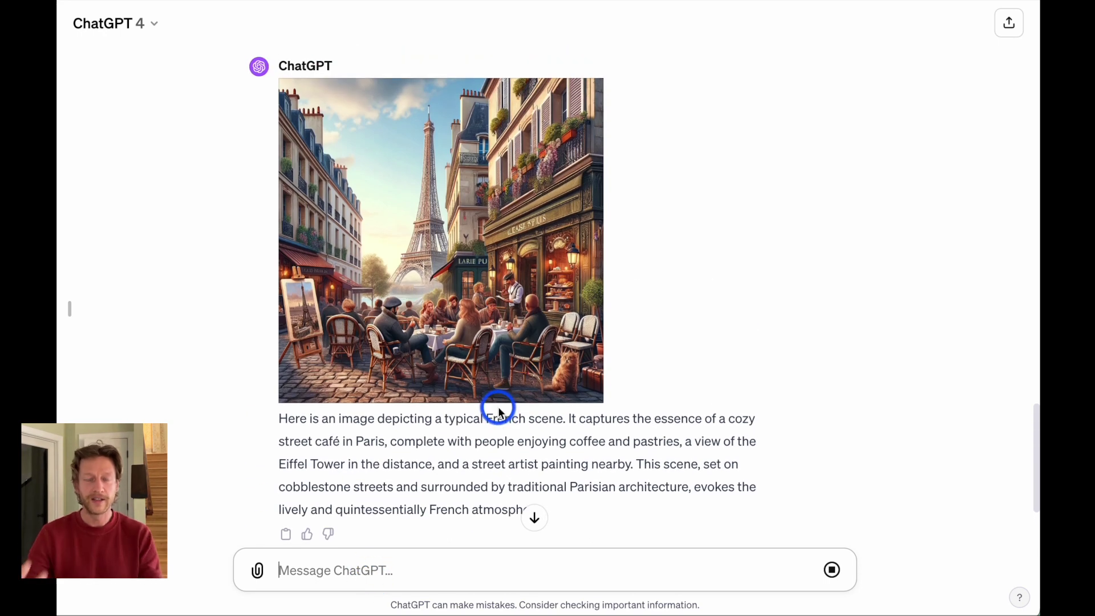
Paste ChatGPT's headline 'Master French Writing with AI: Instant Corrections, Enhanced Learning!' into Carrd's main heading
{"action": "scroll", "coordinate": [498, 412], "scroll_direction": "down", "scroll_amount": 3}
{"action": "scroll", "coordinate": [498, 412], "scroll_direction": "up", "scroll_amount": 20}
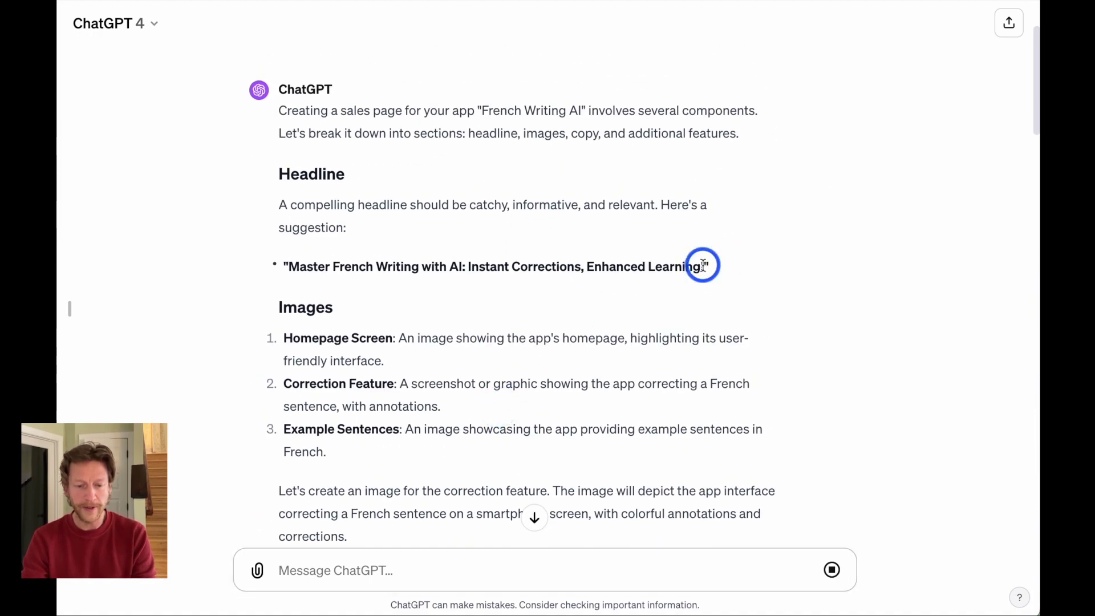
{"action": "left_click_drag", "start_coordinate": [707, 267], "coordinate": [290, 269]}
{"action": "key", "text": "ctrl+c"}
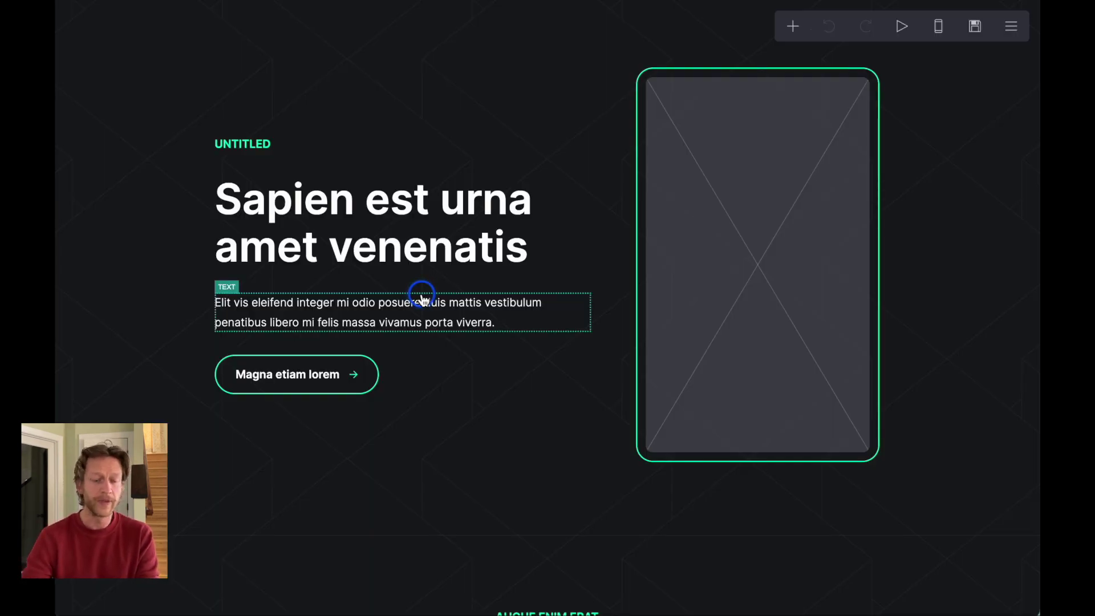
{"action": "left_click", "coordinate": [379, 205]}
{"action": "left_click", "coordinate": [205, 126]}
{"action": "key", "text": "ctrl+a"}
{"action": "key", "text": "ctrl+v"}
{"action": "left_click", "coordinate": [253, 495]}
{"action": "left_click", "coordinate": [219, 594]}
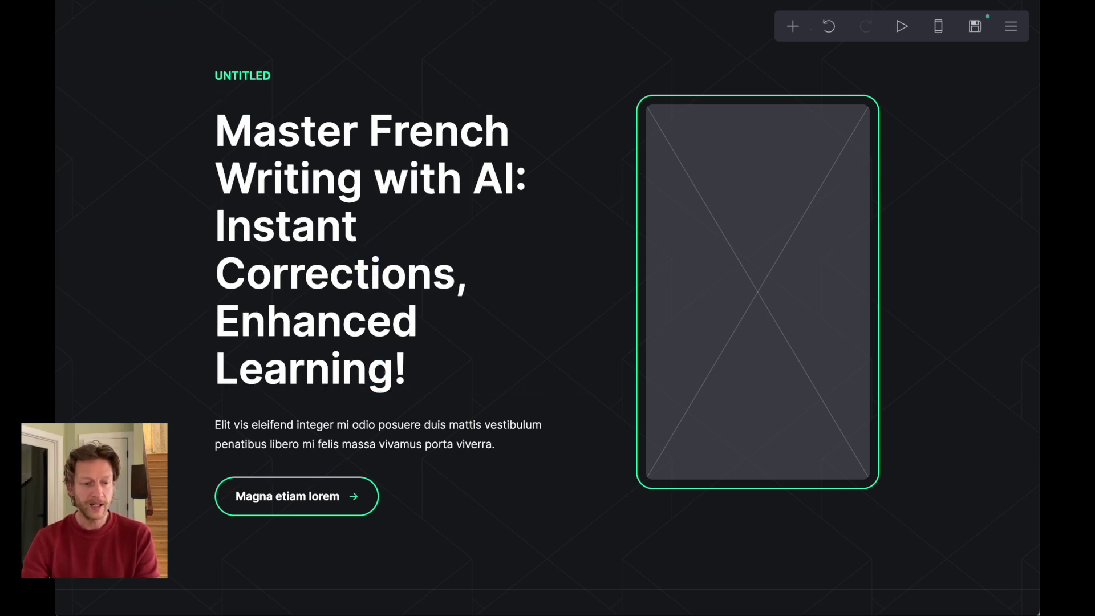
Copy ChatGPT's 'Welcome to French Writing AI…' introduction text
{"action": "key", "text": "alt+Tab"}
{"action": "scroll", "coordinate": [369, 249], "scroll_direction": "up", "scroll_amount": 1}
{"action": "left_click", "coordinate": [369, 247]}
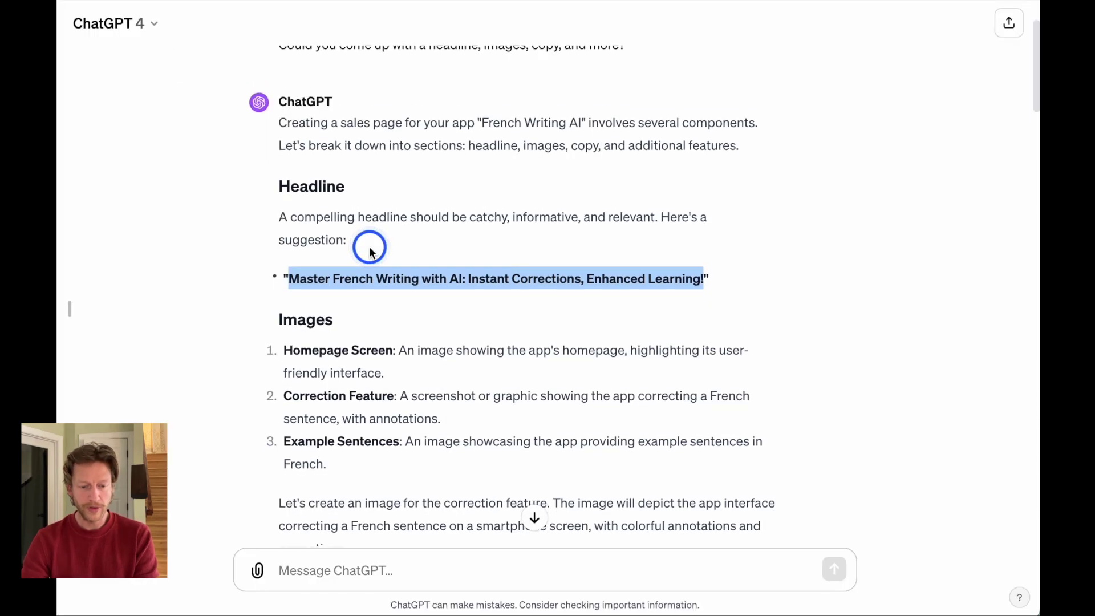
{"action": "scroll", "coordinate": [370, 251], "scroll_direction": "down", "scroll_amount": 8}
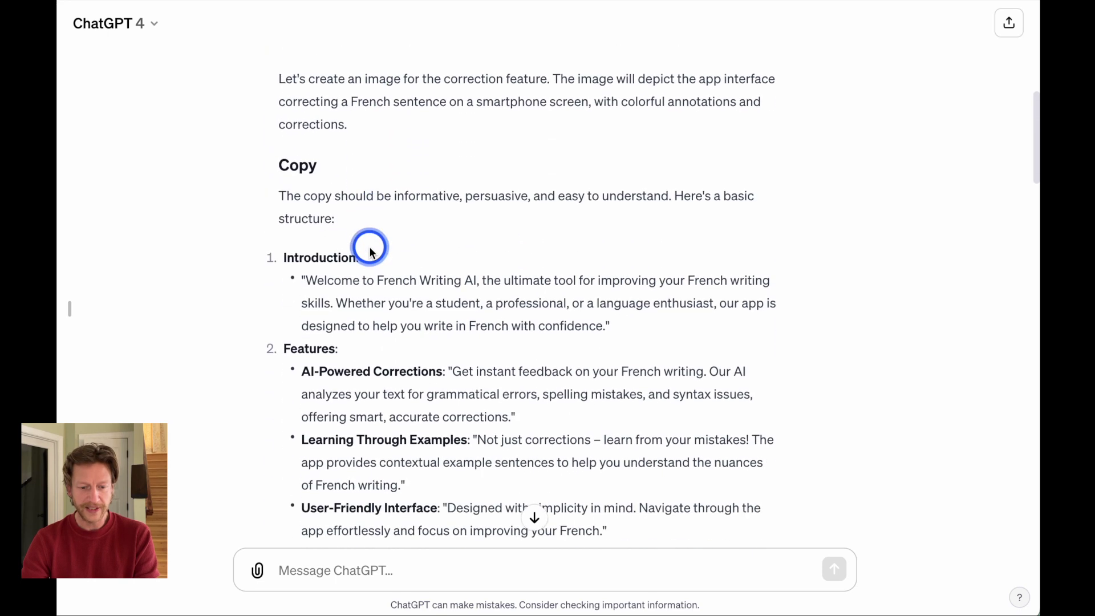
{"action": "left_click_drag", "start_coordinate": [308, 271], "coordinate": [602, 321]}
{"action": "key", "text": "ctrl+c"}
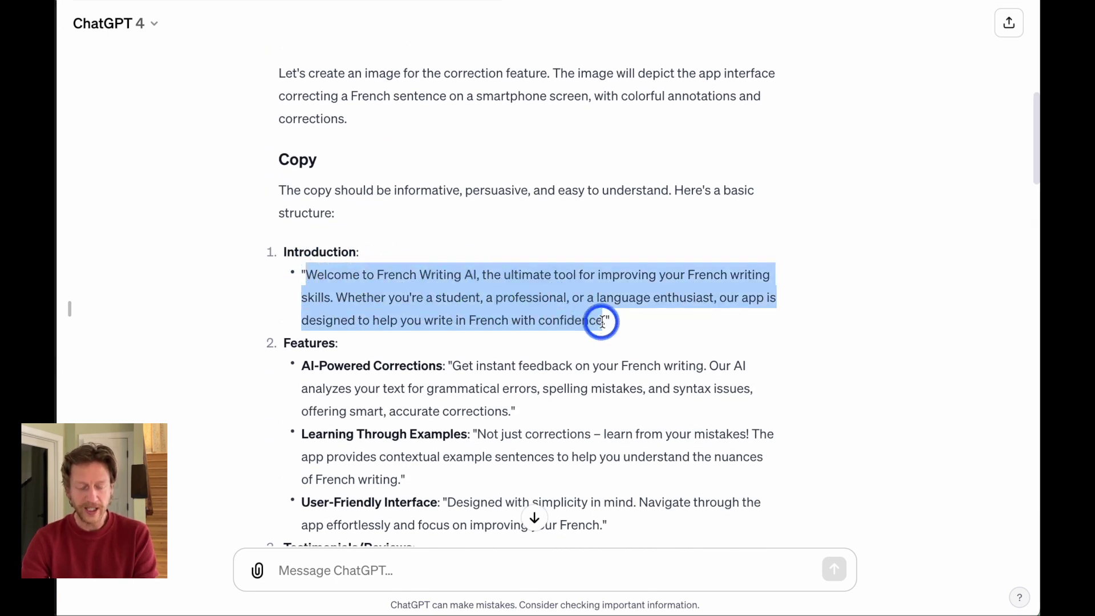
{"action": "key", "text": "super+Tab"}
Replace Carrd's placeholder paragraph with the welcome introduction
{"action": "left_click", "coordinate": [342, 429]}
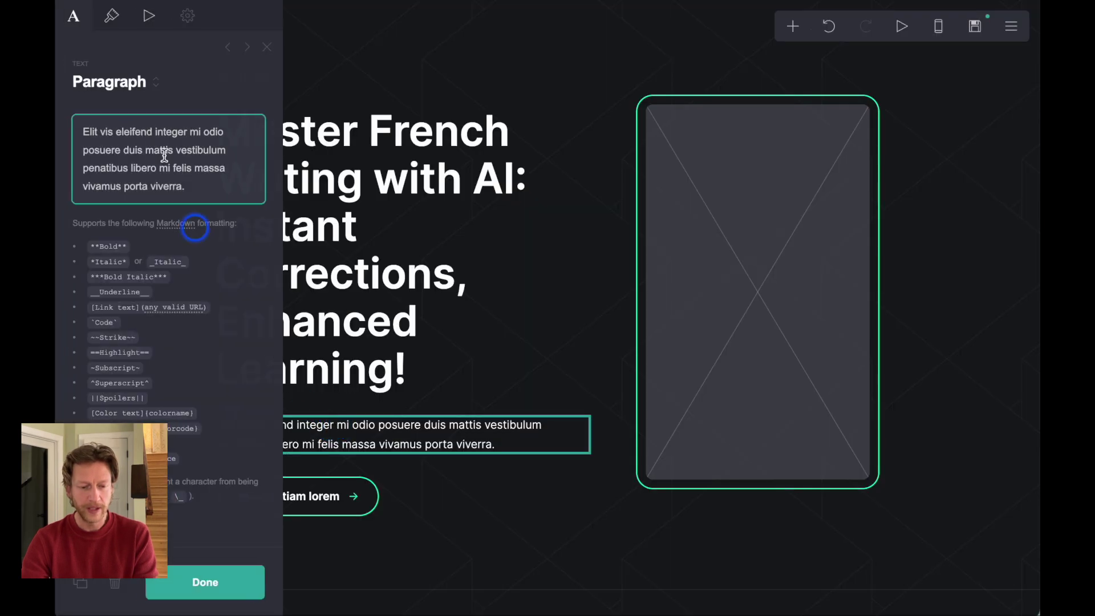
{"action": "triple_click", "coordinate": [161, 150]}
{"action": "key", "text": "ctrl+v"}
Select the button row below the paragraph to edit its settings
{"action": "left_click", "coordinate": [445, 286]}
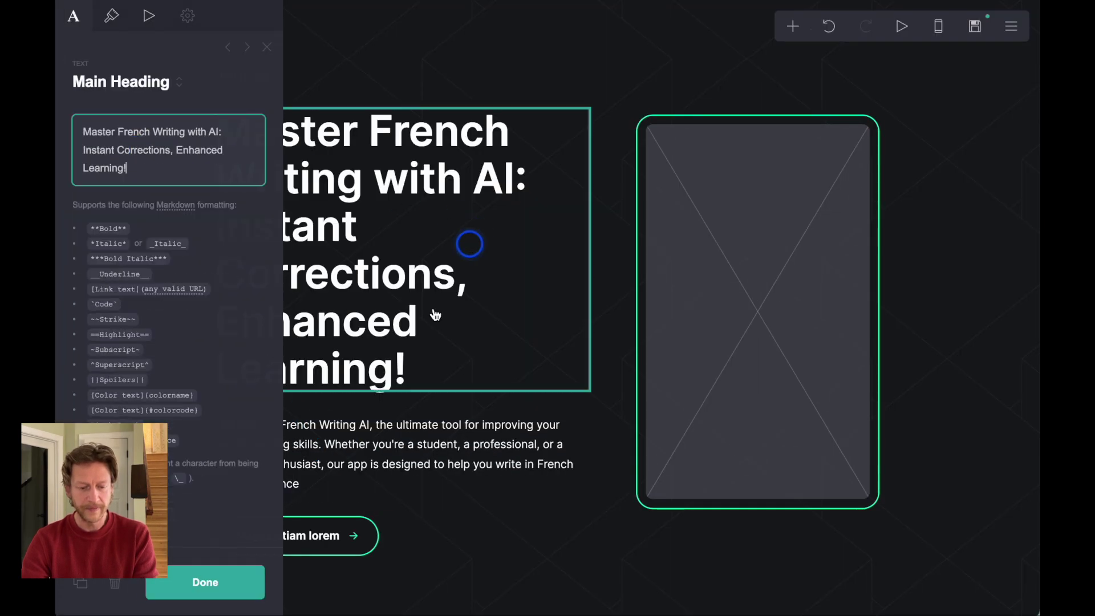
{"action": "left_click", "coordinate": [486, 512]}
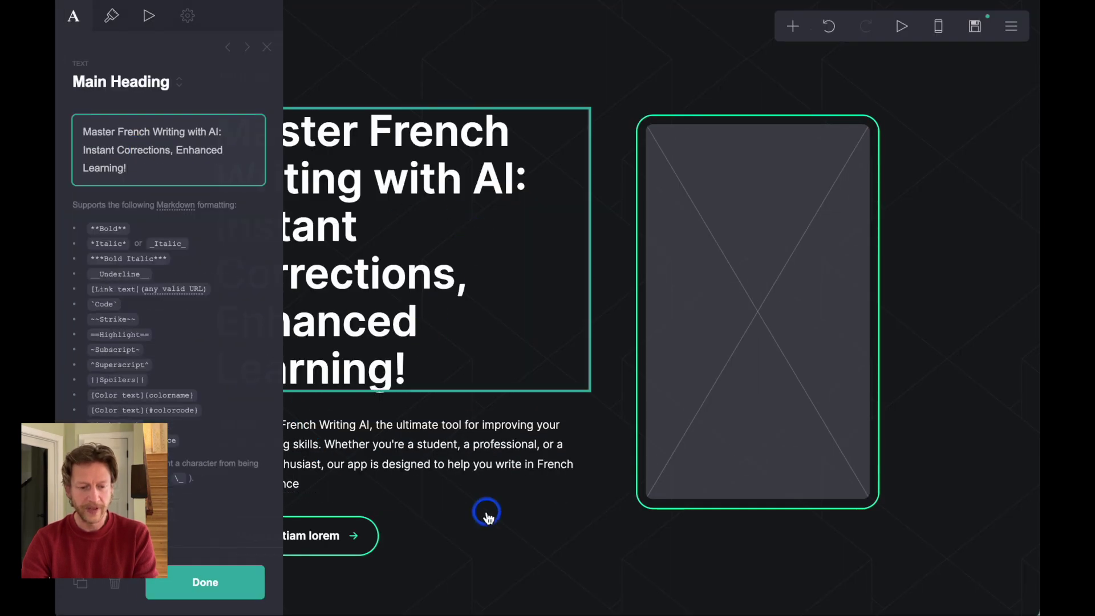
{"action": "left_click", "coordinate": [333, 548]}
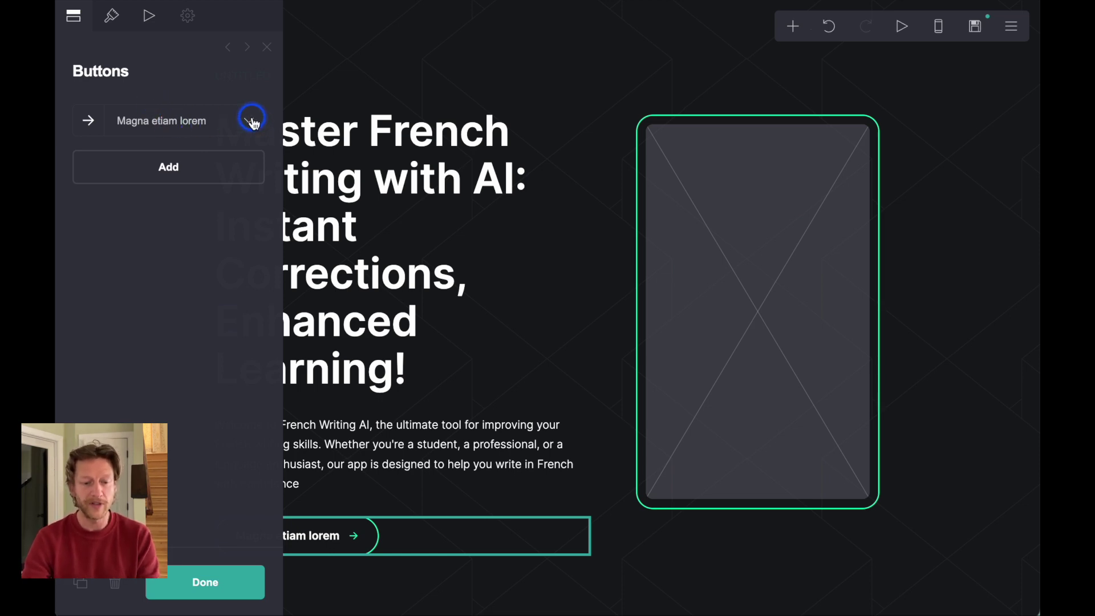
Change the placeholder button's label to 'Get the app now'
{"action": "left_click", "coordinate": [182, 120]}
{"action": "scroll", "coordinate": [179, 337], "scroll_direction": "down", "scroll_amount": 2}
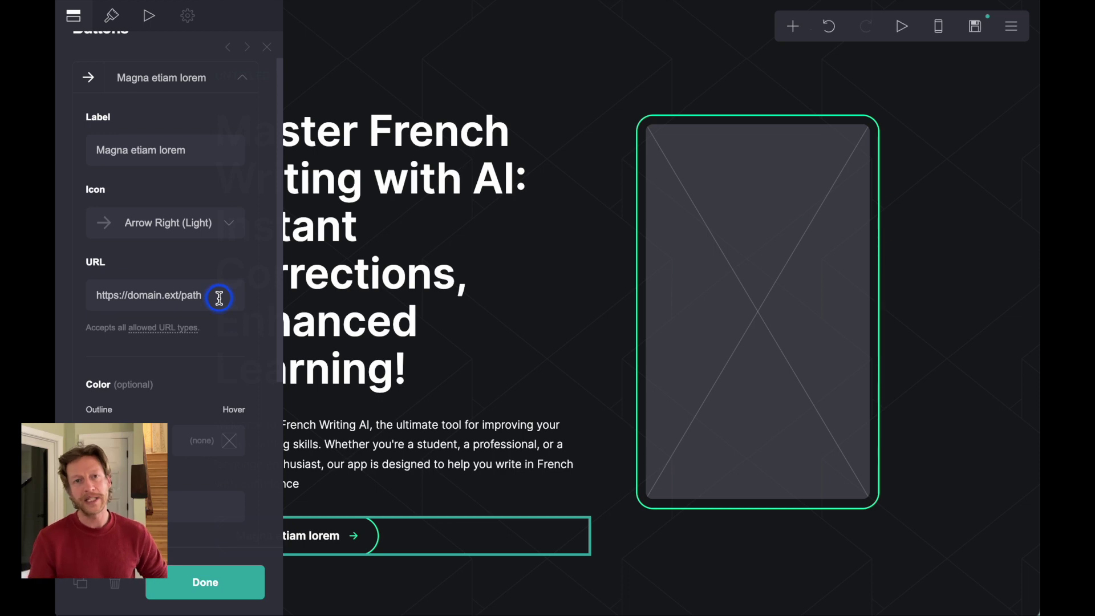
{"action": "left_click", "coordinate": [219, 298]}
{"action": "key", "text": "ctrl+a"}
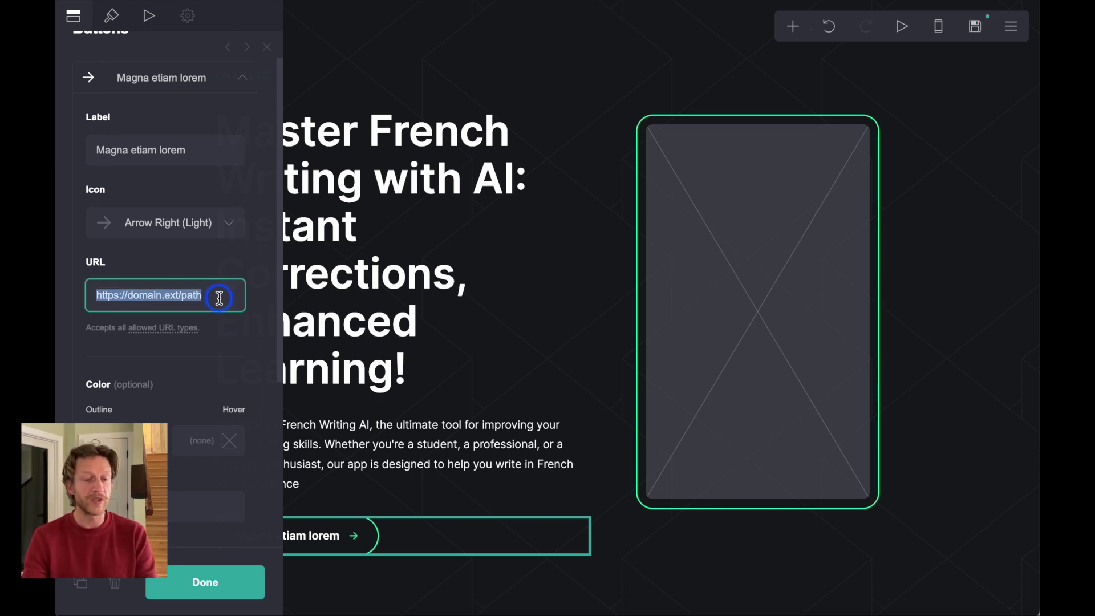
{"action": "left_click", "coordinate": [183, 153]}
{"action": "key", "text": "ctrl+a"}
{"action": "type", "text": "G"}
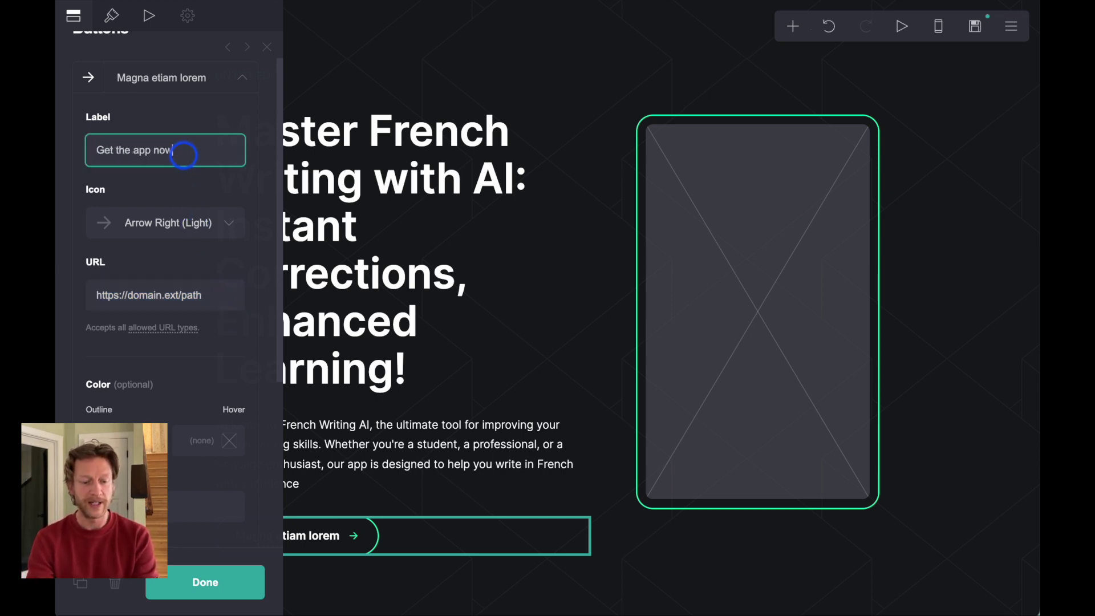
{"action": "left_click", "coordinate": [570, 110]}
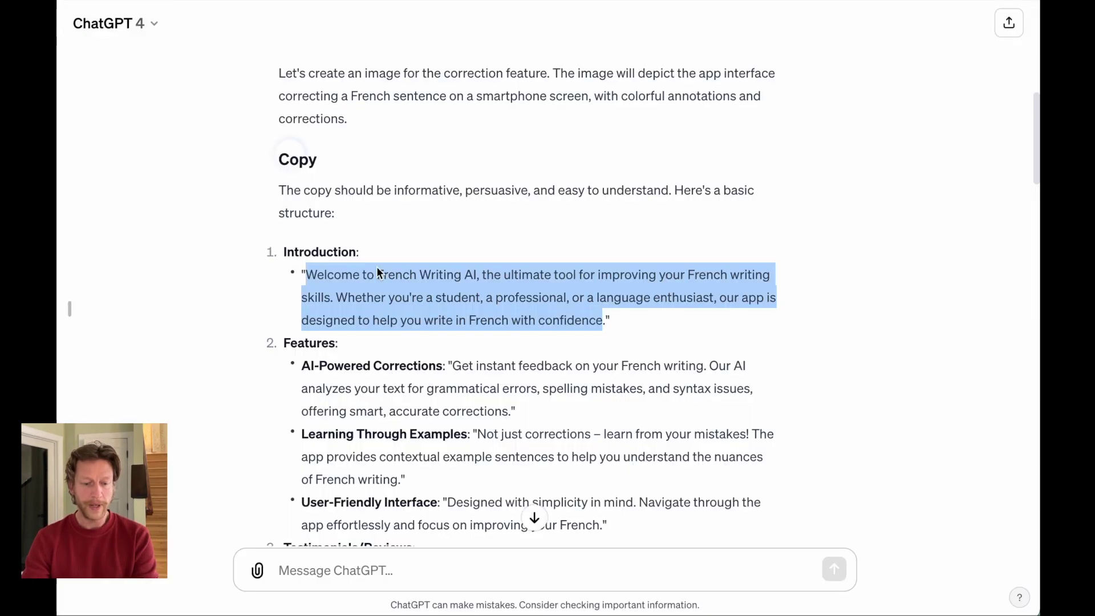
Find the vertical Paris street-café image in ChatGPT and view it full size
{"action": "scroll", "coordinate": [421, 368], "scroll_direction": "down", "scroll_amount": 15}
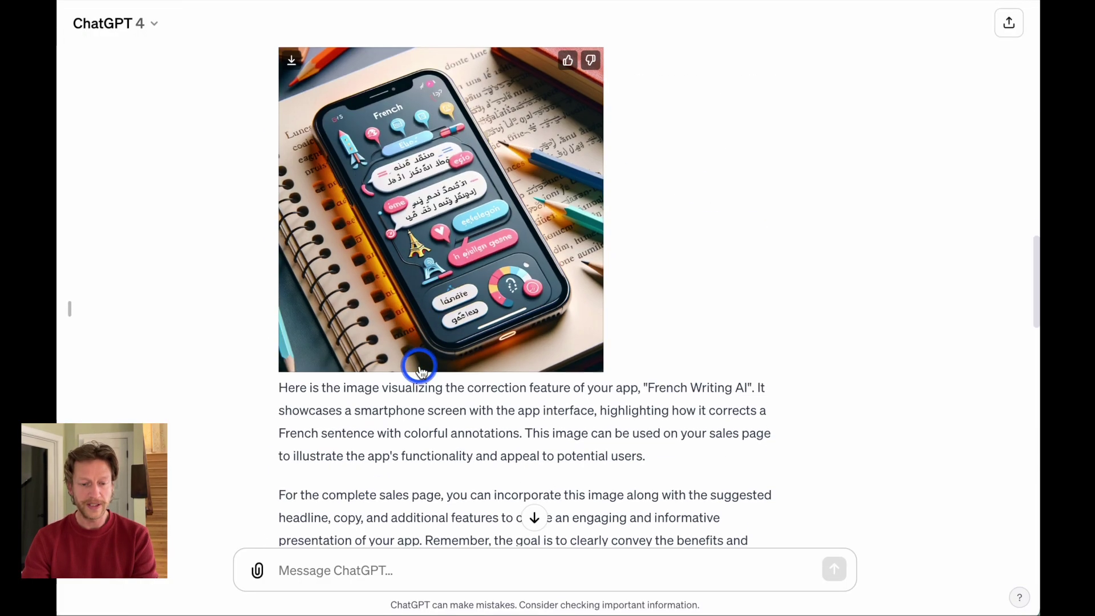
{"action": "scroll", "coordinate": [421, 371], "scroll_direction": "down", "scroll_amount": 5}
{"action": "scroll", "coordinate": [456, 280], "scroll_direction": "up", "scroll_amount": 2}
{"action": "left_click", "coordinate": [437, 241]}
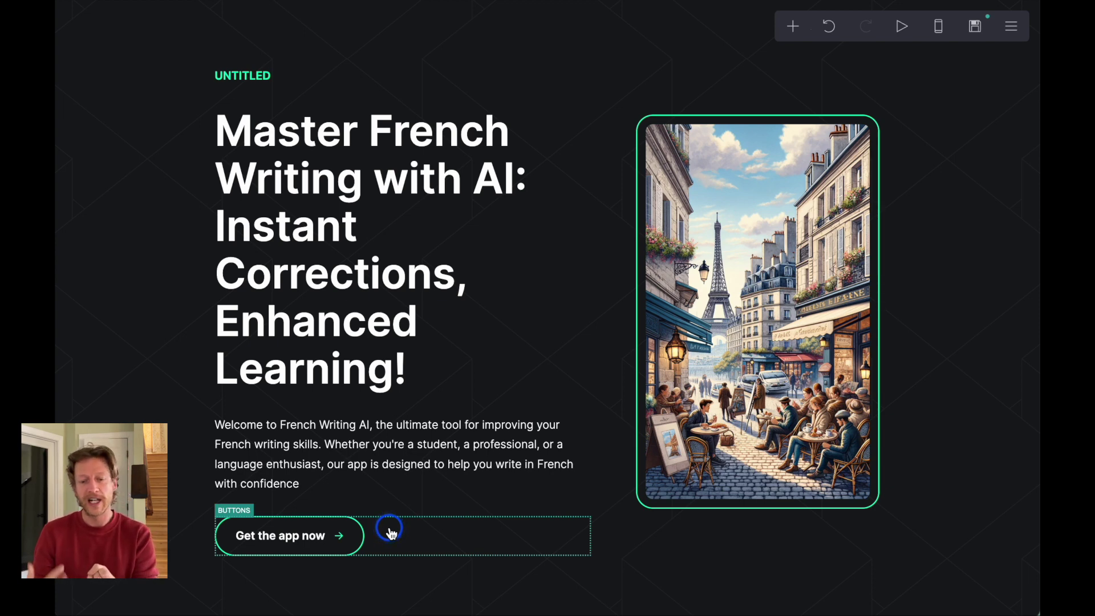
Delete the UNTITLED site title and set the 'Get the app now' button text to size 2, Extra Bold
{"action": "left_click", "coordinate": [256, 79]}
{"action": "left_click", "coordinate": [113, 592]}
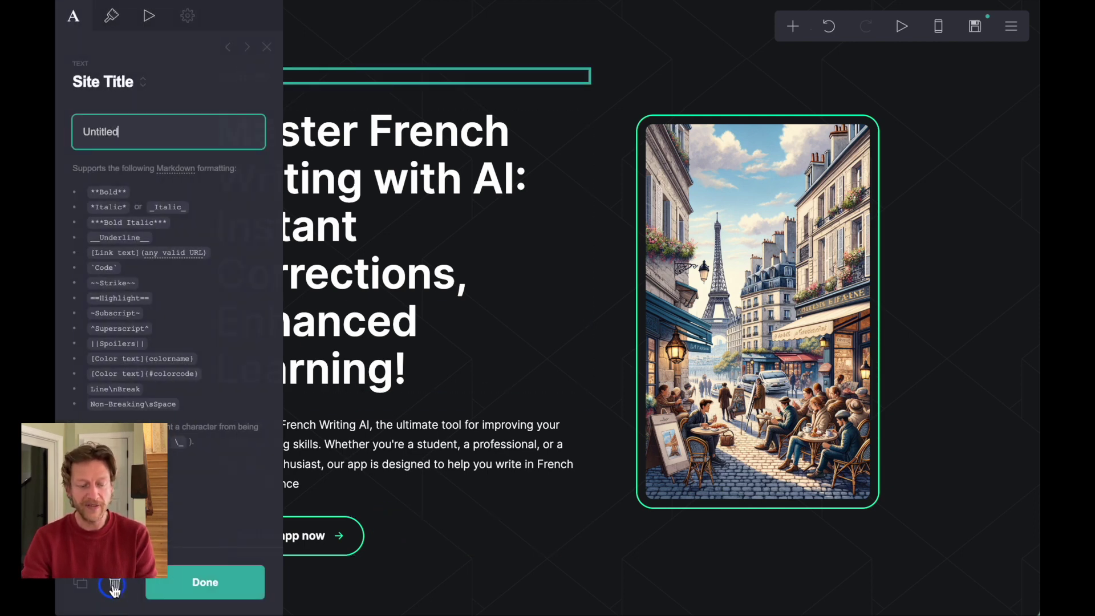
{"action": "left_click", "coordinate": [293, 509]}
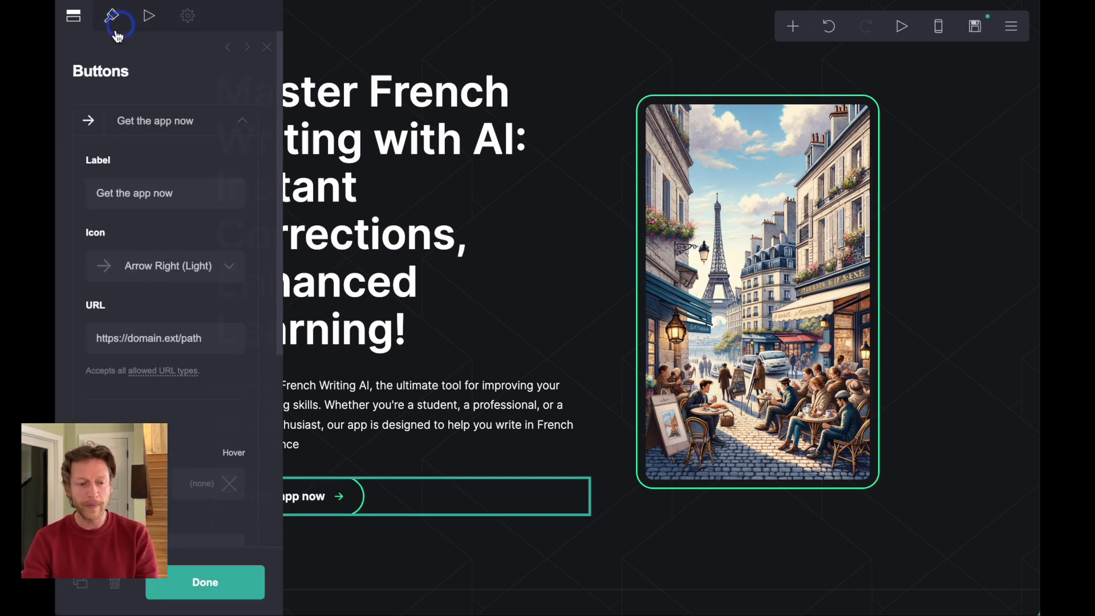
{"action": "left_click", "coordinate": [113, 30]}
{"action": "scroll", "coordinate": [153, 388], "scroll_direction": "down", "scroll_amount": 5}
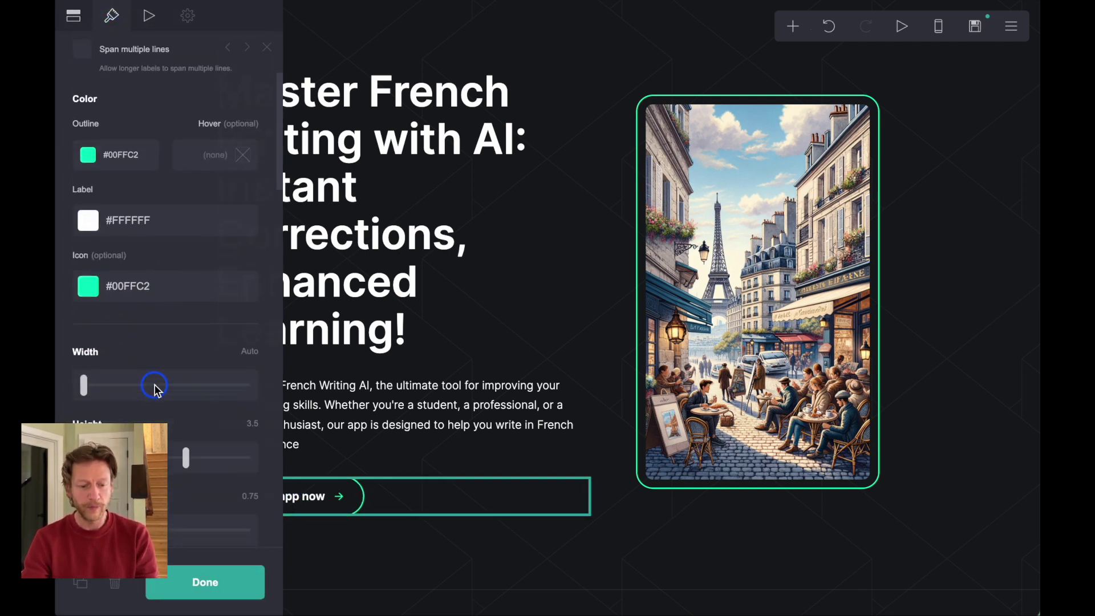
{"action": "scroll", "coordinate": [155, 390], "scroll_direction": "down", "scroll_amount": 6}
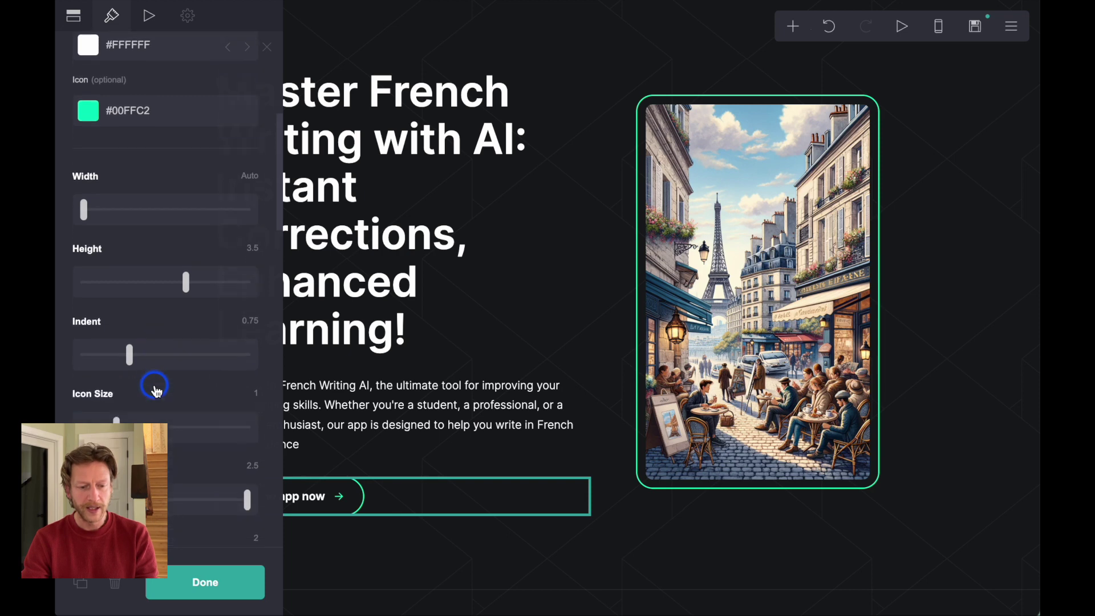
{"action": "scroll", "coordinate": [155, 390], "scroll_direction": "down", "scroll_amount": 1}
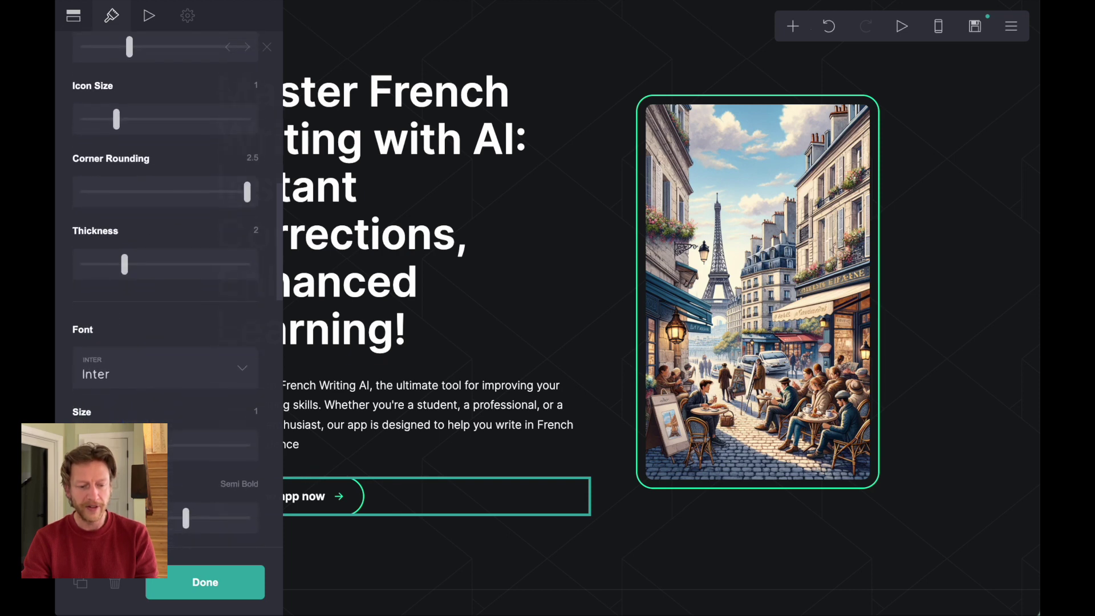
{"action": "left_click", "coordinate": [114, 446]}
{"action": "left_click_drag", "start_coordinate": [114, 446], "coordinate": [169, 446]}
{"action": "scroll", "coordinate": [165, 489], "scroll_direction": "down", "scroll_amount": 2}
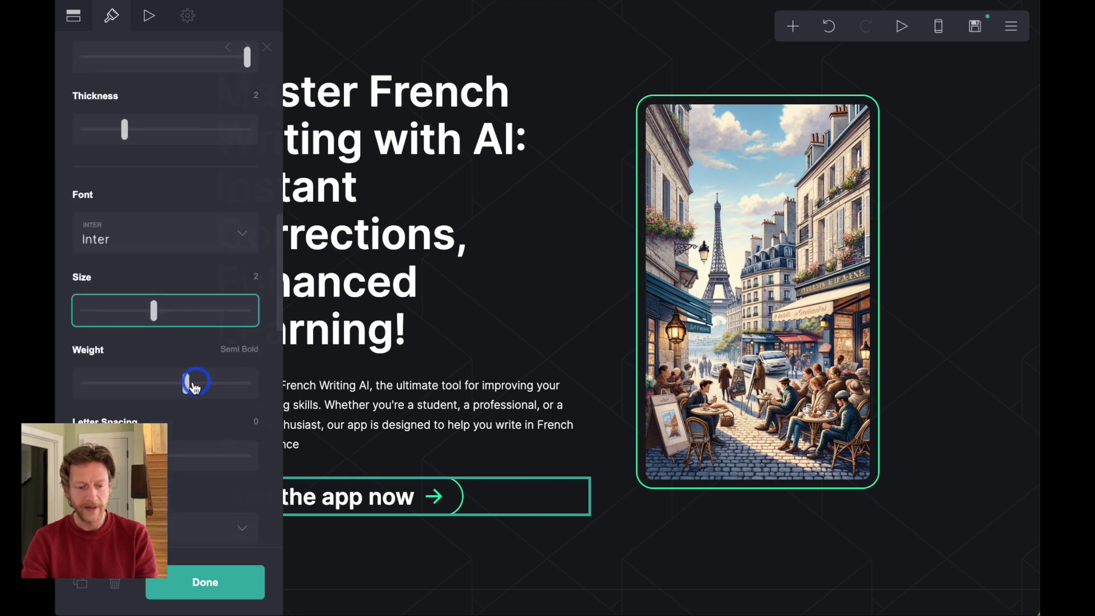
{"action": "left_click_drag", "start_coordinate": [192, 386], "coordinate": [228, 384]}
{"action": "scroll", "coordinate": [217, 484], "scroll_direction": "down", "scroll_amount": 4}
{"action": "left_click", "coordinate": [209, 592]}
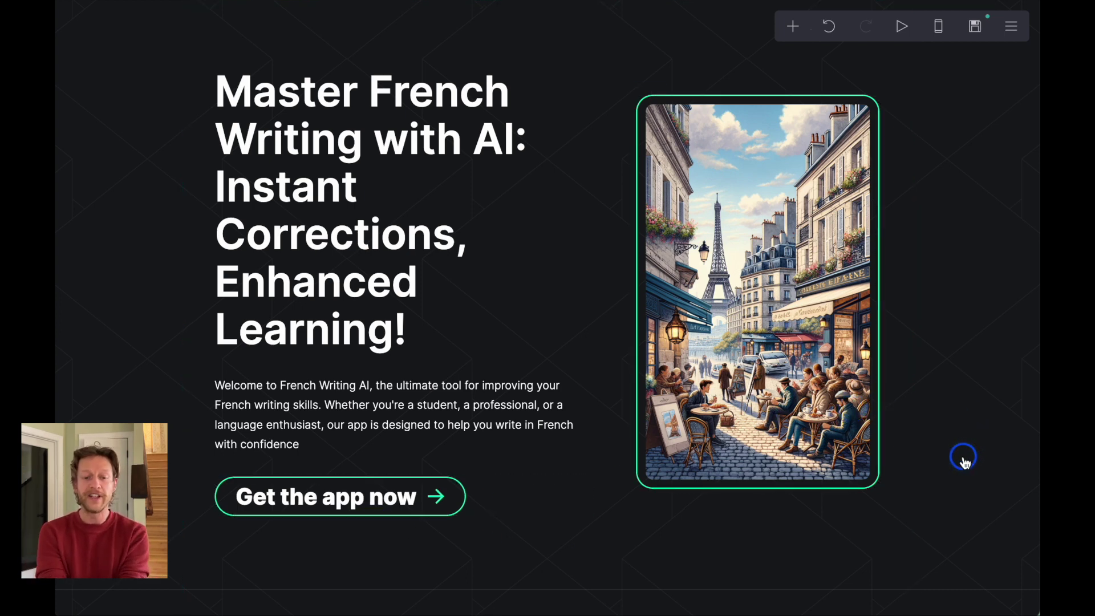
Scroll down to inspect the 'Auctor magnis tempus' section with three empty image cards
{"action": "scroll", "coordinate": [964, 459], "scroll_direction": "down", "scroll_amount": 7}
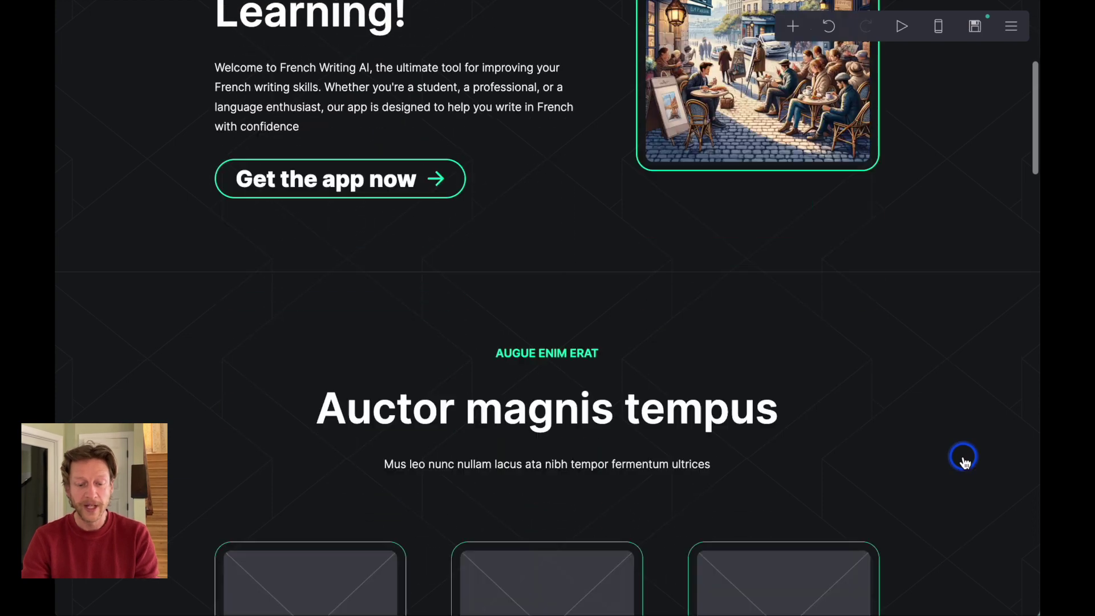
{"action": "scroll", "coordinate": [964, 459], "scroll_direction": "down", "scroll_amount": 5}
{"action": "scroll", "coordinate": [964, 459], "scroll_direction": "up", "scroll_amount": 2}
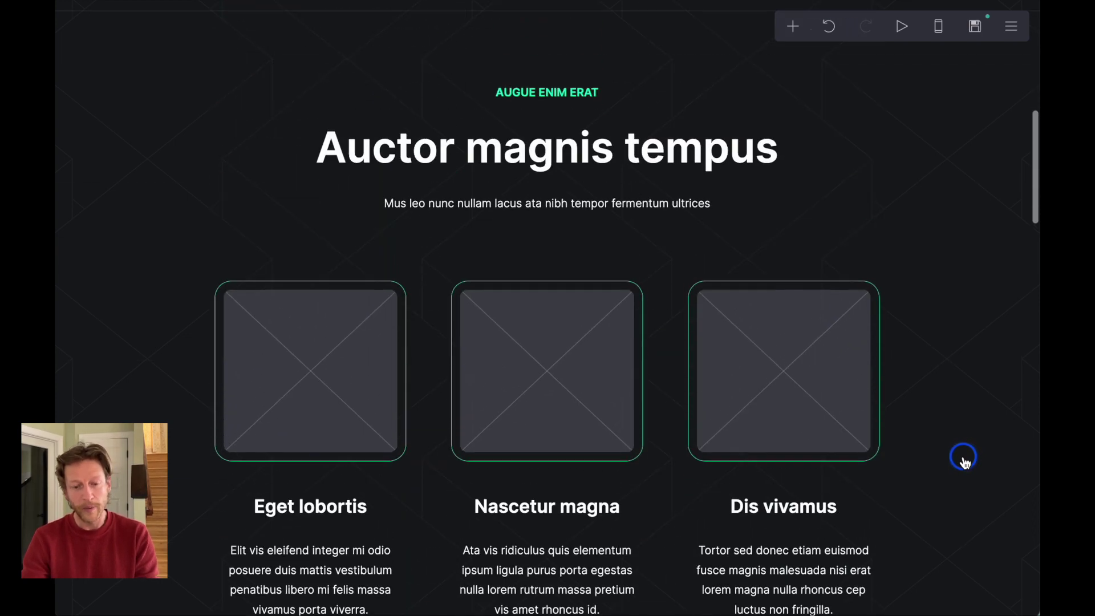
{"action": "scroll", "coordinate": [964, 459], "scroll_direction": "down", "scroll_amount": 1}
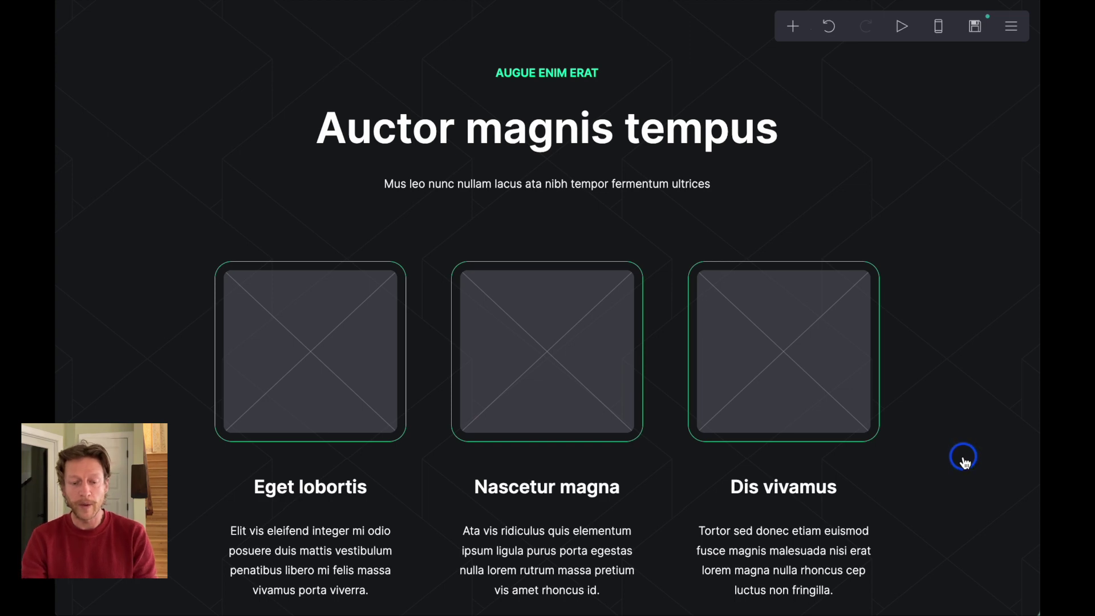
Close the full-size Paris image and reread ChatGPT's Headline, Images and Copy suggestions
{"action": "left_click", "coordinate": [243, 6]}
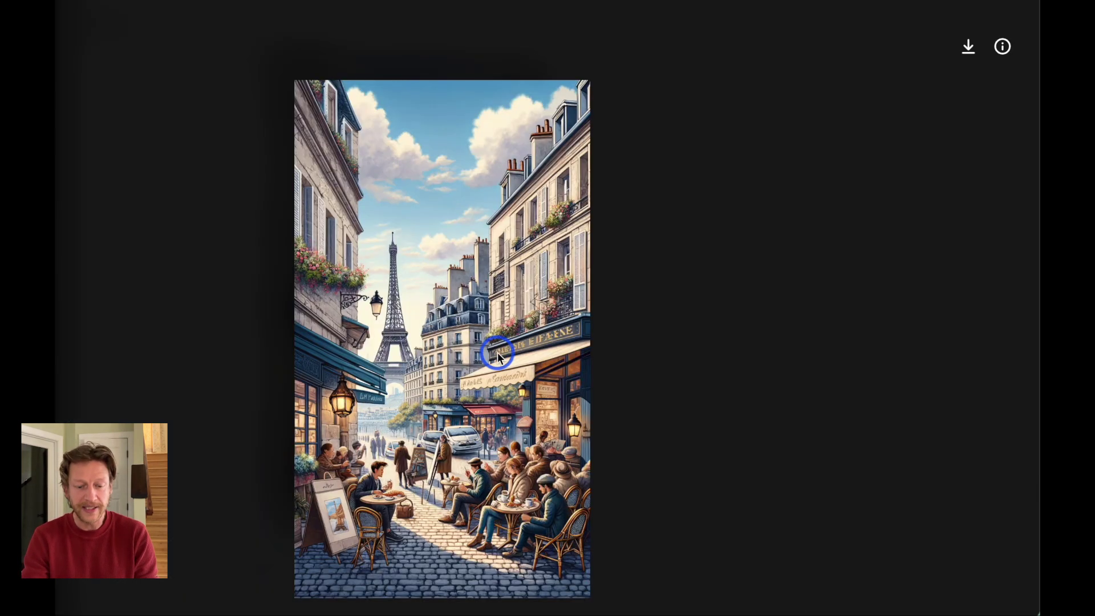
{"action": "key", "text": "Escape"}
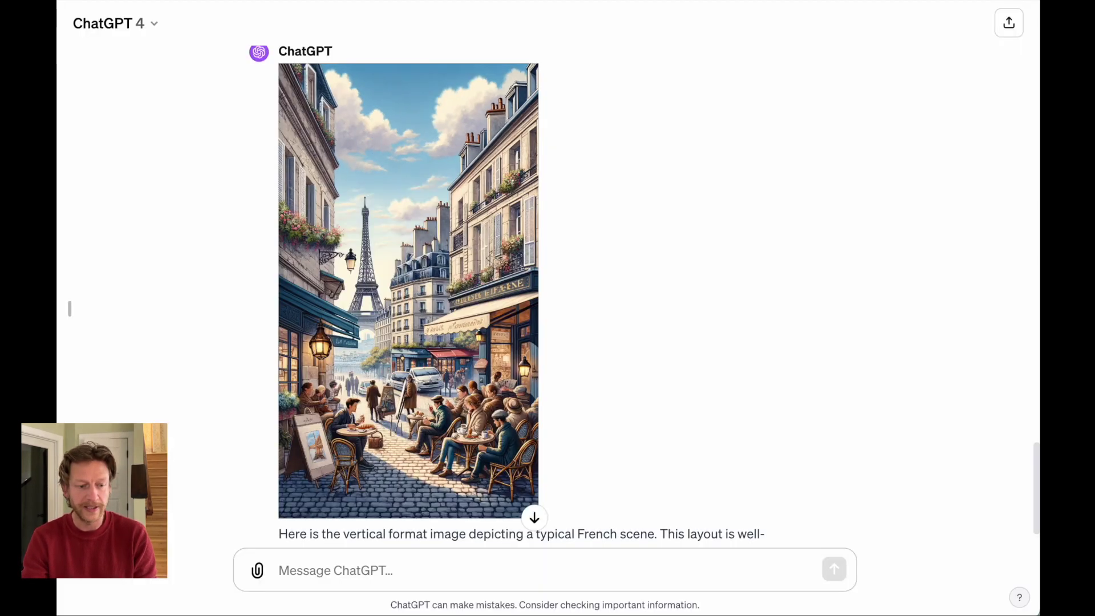
{"action": "scroll", "coordinate": [528, 465], "scroll_direction": "down", "scroll_amount": 1}
{"action": "scroll", "coordinate": [530, 468], "scroll_direction": "up", "scroll_amount": 8}
{"action": "scroll", "coordinate": [530, 468], "scroll_direction": "up", "scroll_amount": 10}
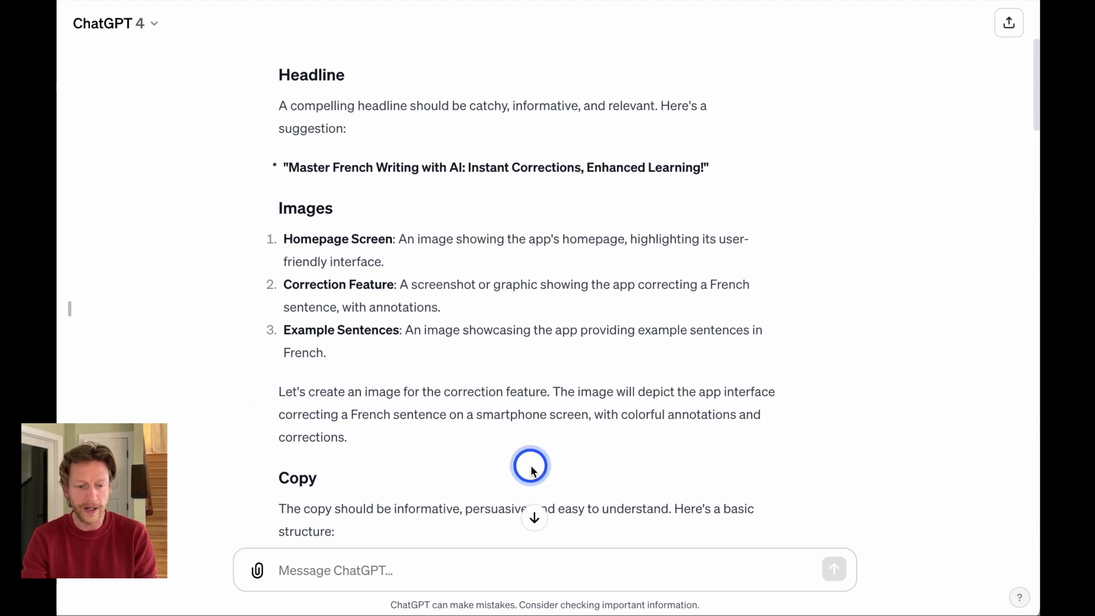
{"action": "scroll", "coordinate": [530, 469], "scroll_direction": "up", "scroll_amount": 3}
{"action": "scroll", "coordinate": [530, 466], "scroll_direction": "down", "scroll_amount": 10}
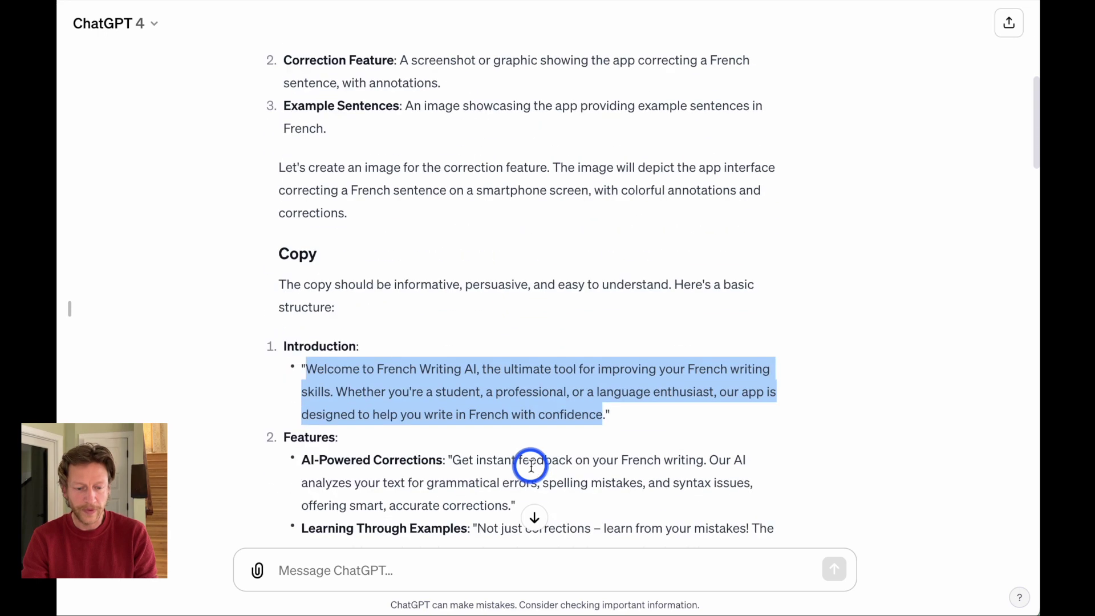
{"action": "scroll", "coordinate": [626, 294], "scroll_direction": "down", "scroll_amount": 2}
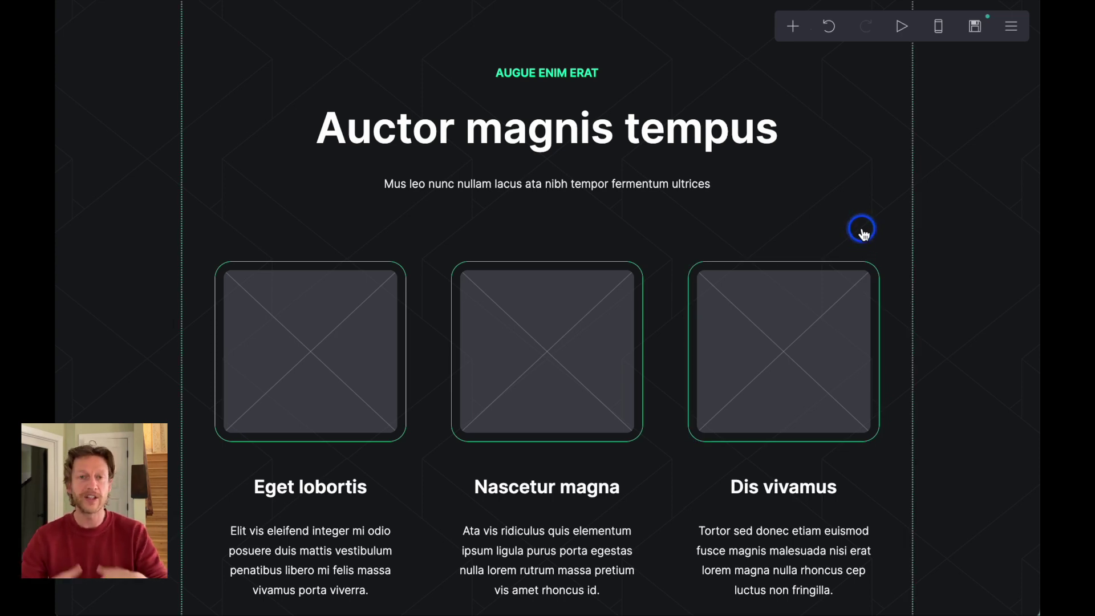
Duplicate the hero 'Get the app now' button and drag the copy below the three feature cards
{"action": "scroll", "coordinate": [862, 230], "scroll_direction": "up", "scroll_amount": 10}
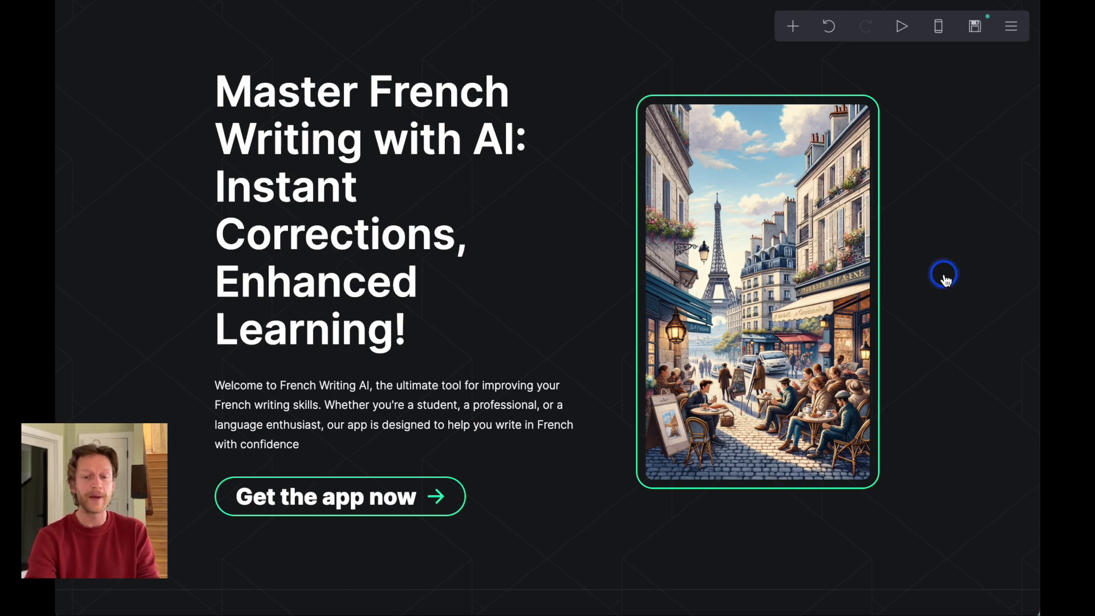
{"action": "scroll", "coordinate": [945, 278], "scroll_direction": "down", "scroll_amount": 10}
{"action": "scroll", "coordinate": [944, 278], "scroll_direction": "down", "scroll_amount": 2}
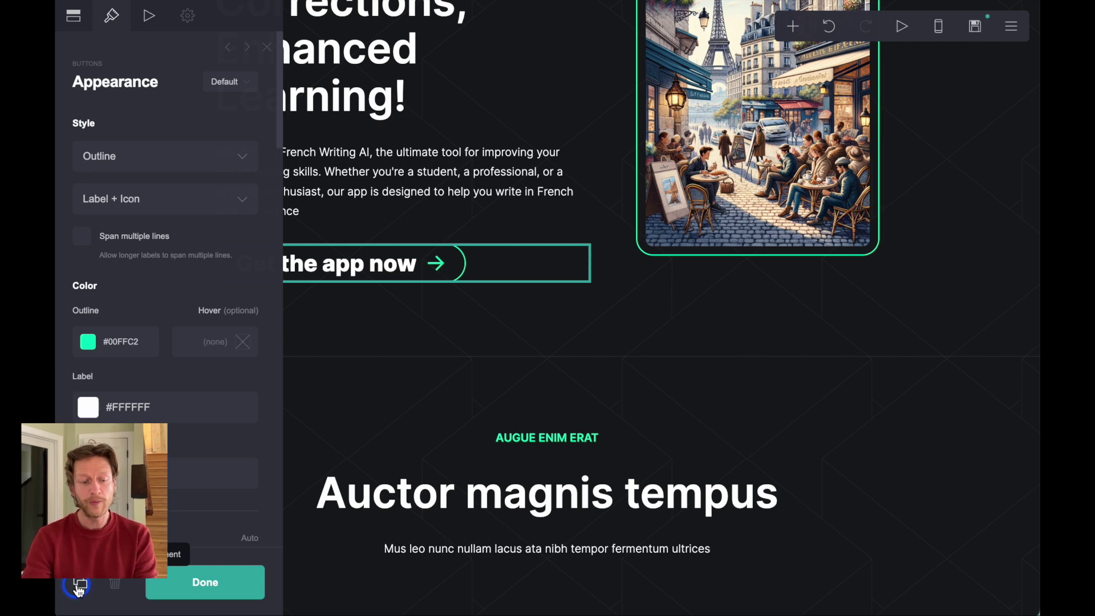
{"action": "left_click", "coordinate": [81, 585]}
{"action": "left_click", "coordinate": [542, 402]}
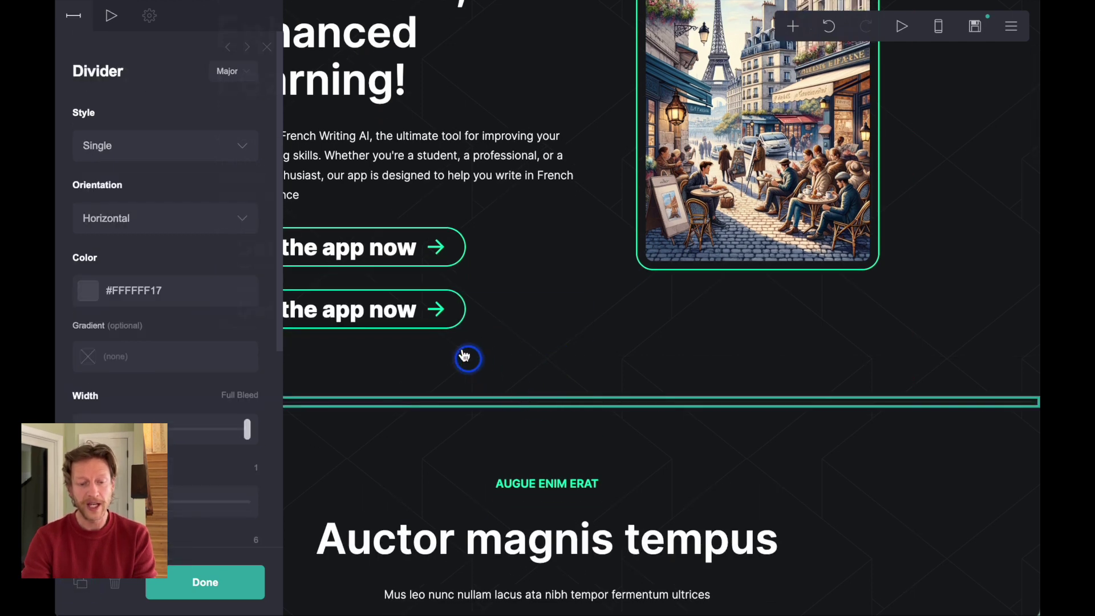
{"action": "left_click_drag", "start_coordinate": [444, 308], "coordinate": [542, 570]}
{"action": "left_click", "coordinate": [581, 444]}
{"action": "scroll", "coordinate": [581, 445], "scroll_direction": "down", "scroll_amount": 6}
{"action": "left_click_drag", "start_coordinate": [548, 100], "coordinate": [530, 599]}
Delete the 'Sed integer viverra' placeholder button under the cards
{"action": "scroll", "coordinate": [533, 402], "scroll_direction": "down", "scroll_amount": 3}
{"action": "left_click", "coordinate": [570, 373]}
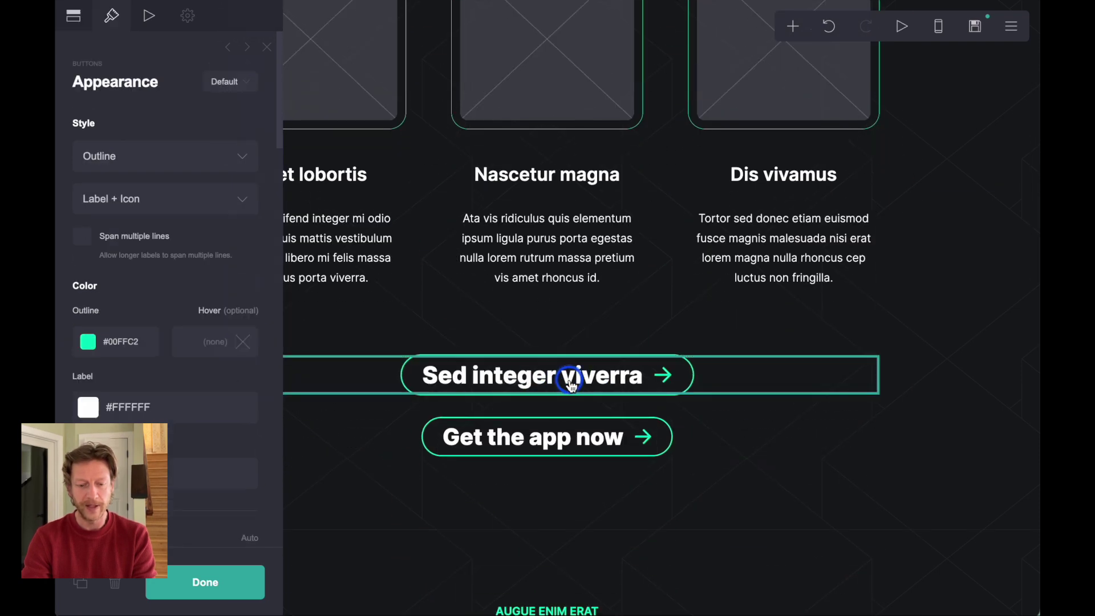
{"action": "left_click", "coordinate": [114, 583]}
{"action": "scroll", "coordinate": [599, 399], "scroll_direction": "up", "scroll_amount": 3}
{"action": "scroll", "coordinate": [410, 228], "scroll_direction": "up", "scroll_amount": 10}
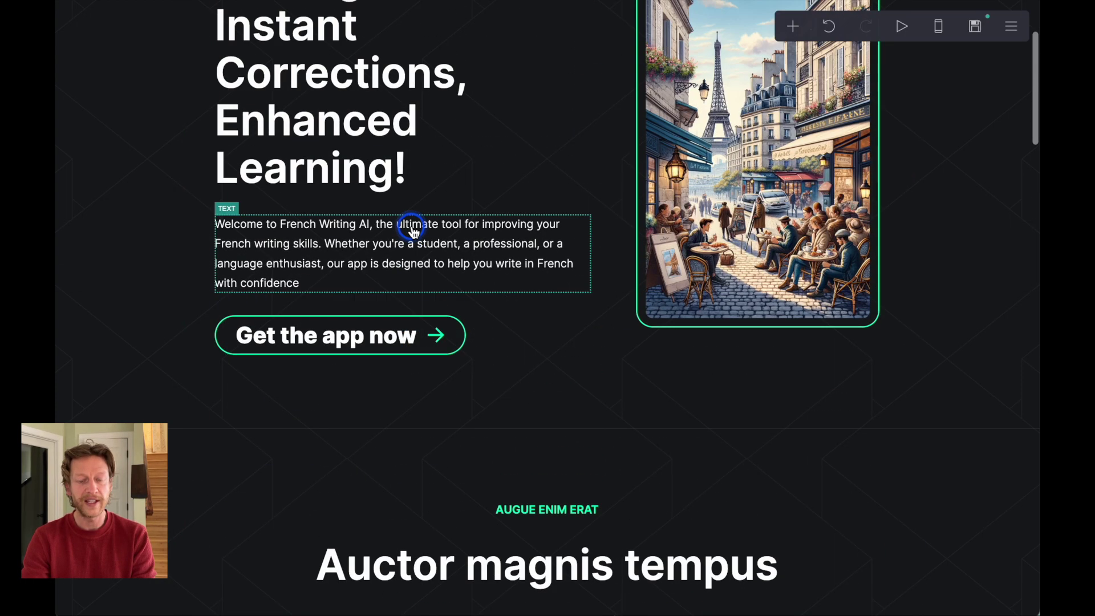
{"action": "scroll", "coordinate": [554, 420], "scroll_direction": "down", "scroll_amount": 8}
{"action": "scroll", "coordinate": [546, 425], "scroll_direction": "down", "scroll_amount": 5}
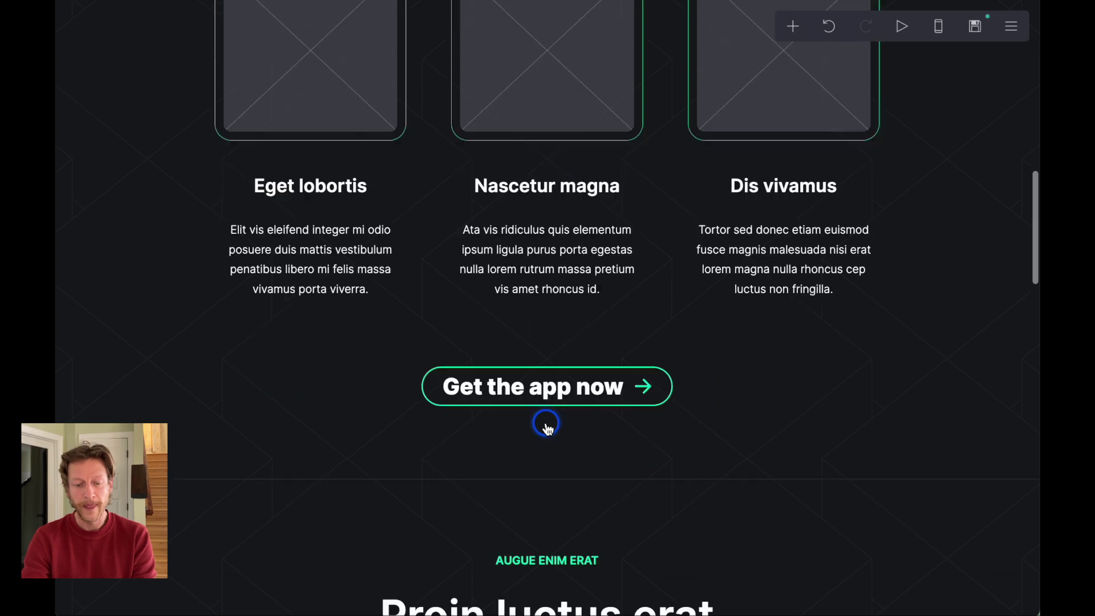
{"action": "scroll", "coordinate": [643, 423], "scroll_direction": "down", "scroll_amount": 10}
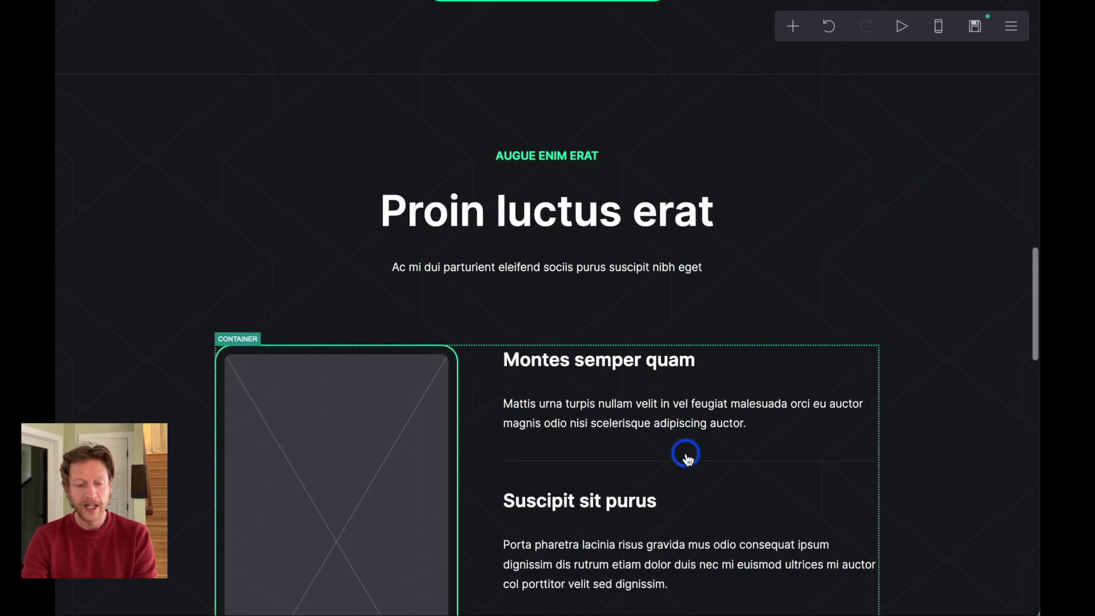
{"action": "scroll", "coordinate": [688, 458], "scroll_direction": "up", "scroll_amount": 1}
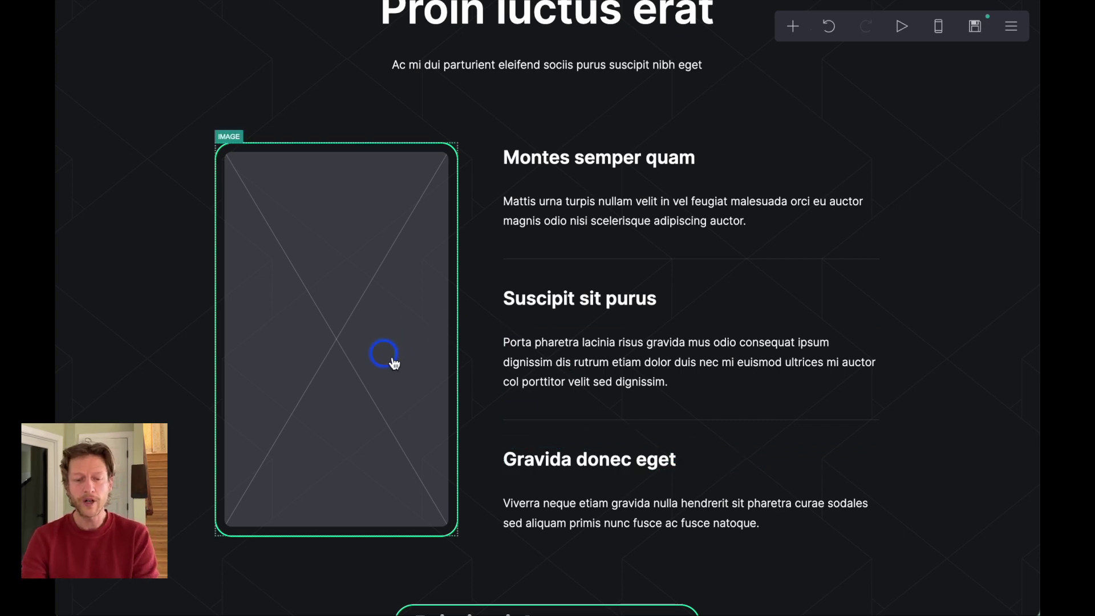
{"action": "scroll", "coordinate": [333, 341], "scroll_direction": "up", "scroll_amount": 2}
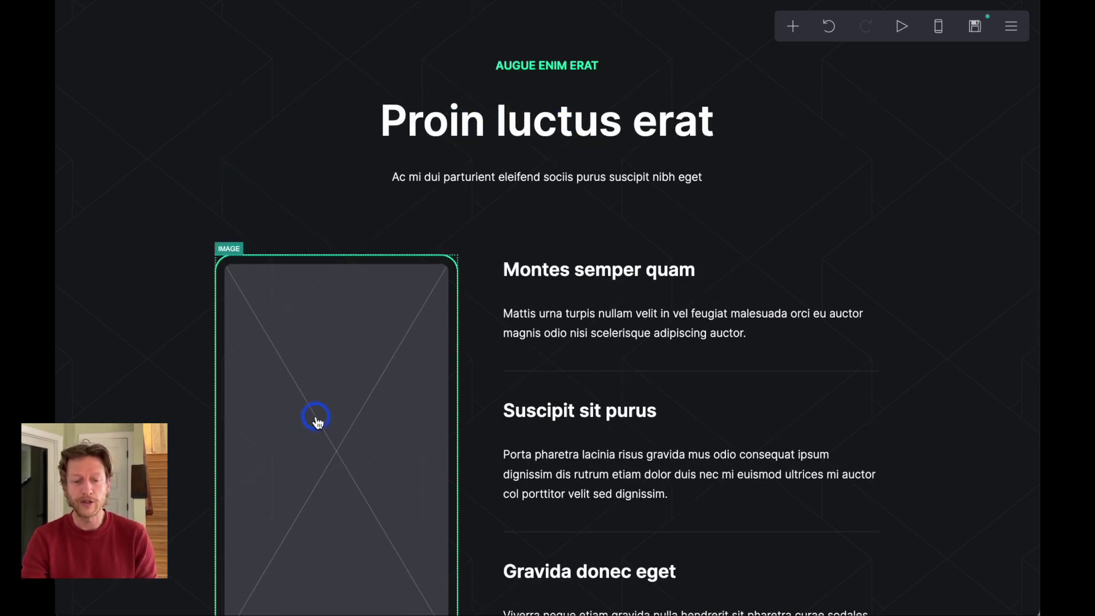
{"action": "scroll", "coordinate": [750, 462], "scroll_direction": "down", "scroll_amount": 15}
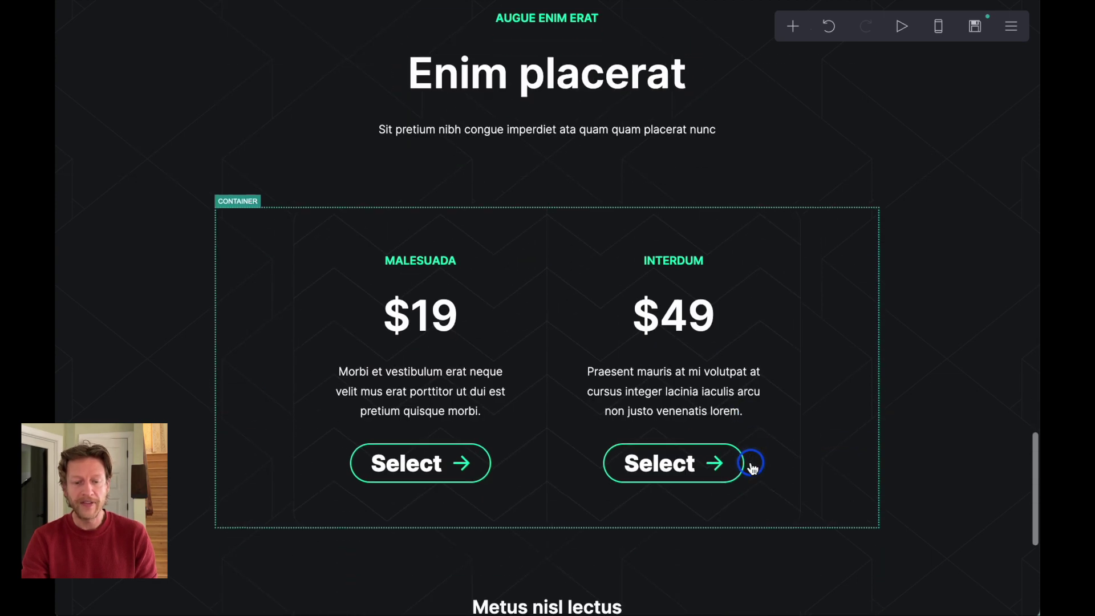
{"action": "scroll", "coordinate": [751, 468], "scroll_direction": "up", "scroll_amount": 2}
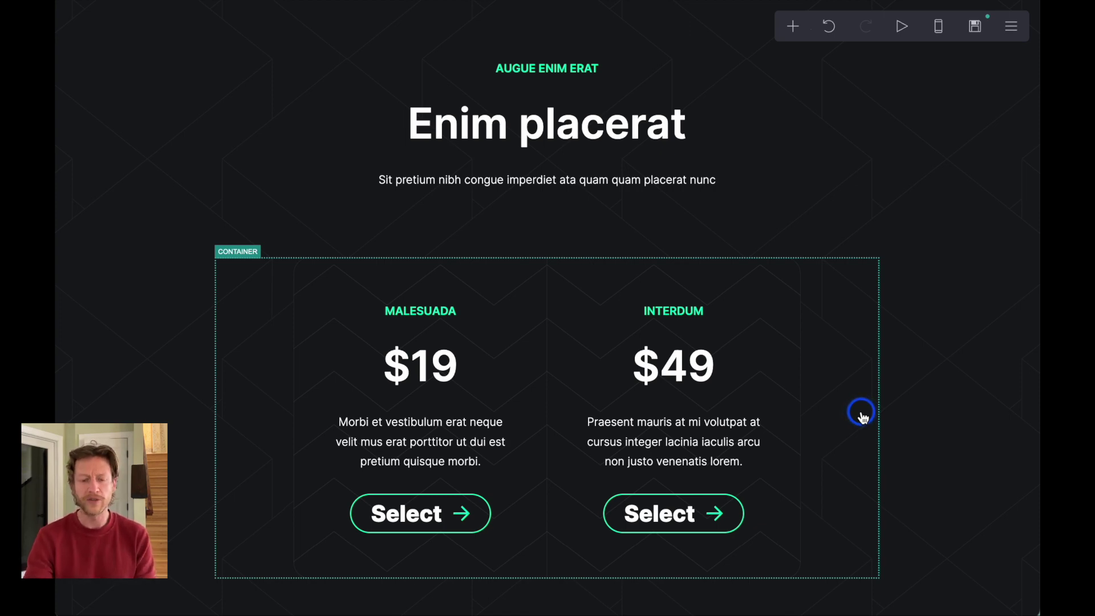
{"action": "scroll", "coordinate": [862, 417], "scroll_direction": "down", "scroll_amount": 1}
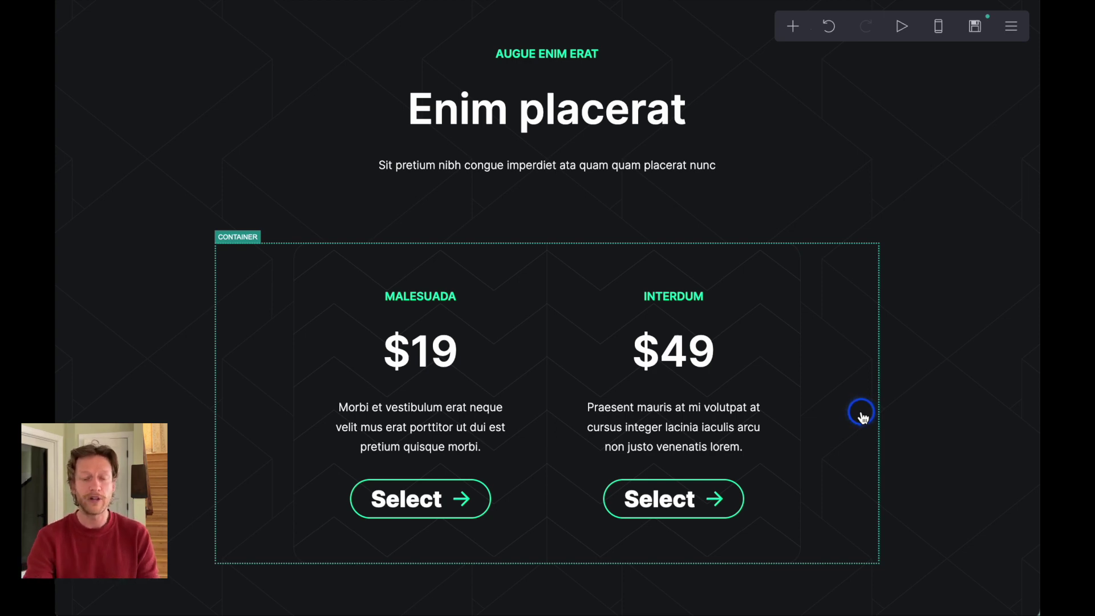
{"action": "scroll", "coordinate": [862, 417], "scroll_direction": "down", "scroll_amount": 7}
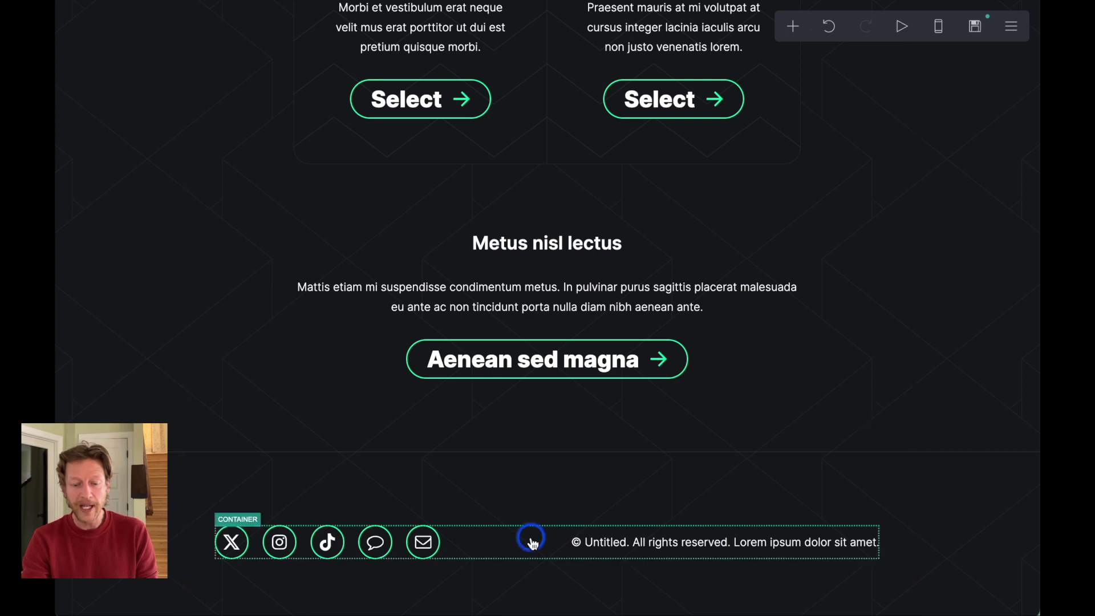
{"action": "scroll", "coordinate": [514, 539], "scroll_direction": "down", "scroll_amount": 1}
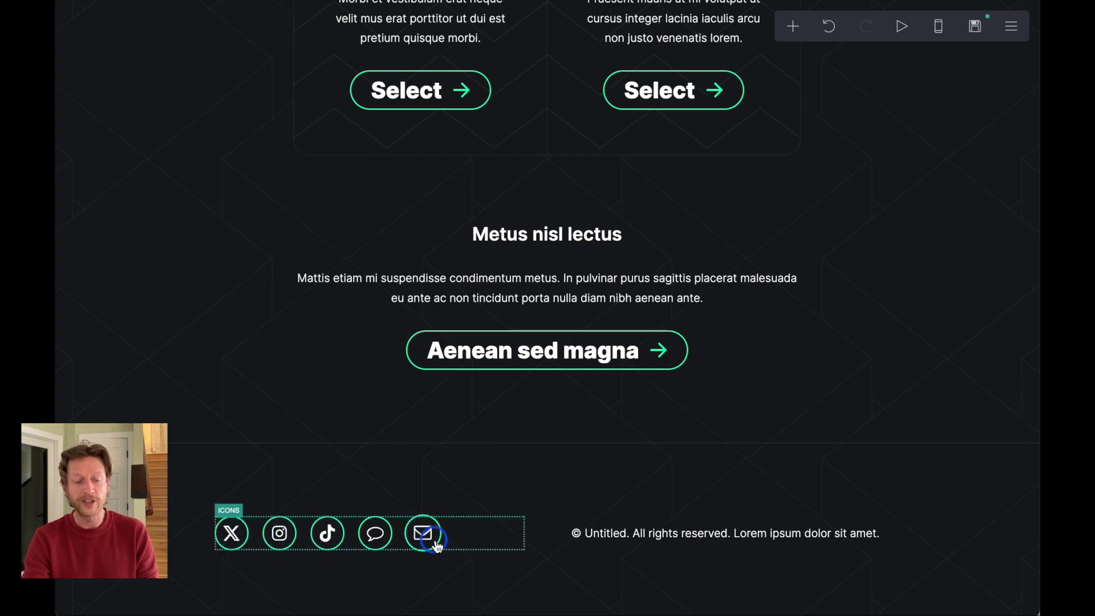
{"action": "scroll", "coordinate": [679, 536], "scroll_direction": "up", "scroll_amount": 10}
{"action": "scroll", "coordinate": [679, 534], "scroll_direction": "up", "scroll_amount": 10}
{"action": "scroll", "coordinate": [697, 568], "scroll_direction": "down", "scroll_amount": 3}
{"action": "scroll", "coordinate": [697, 568], "scroll_direction": "down", "scroll_amount": 6}
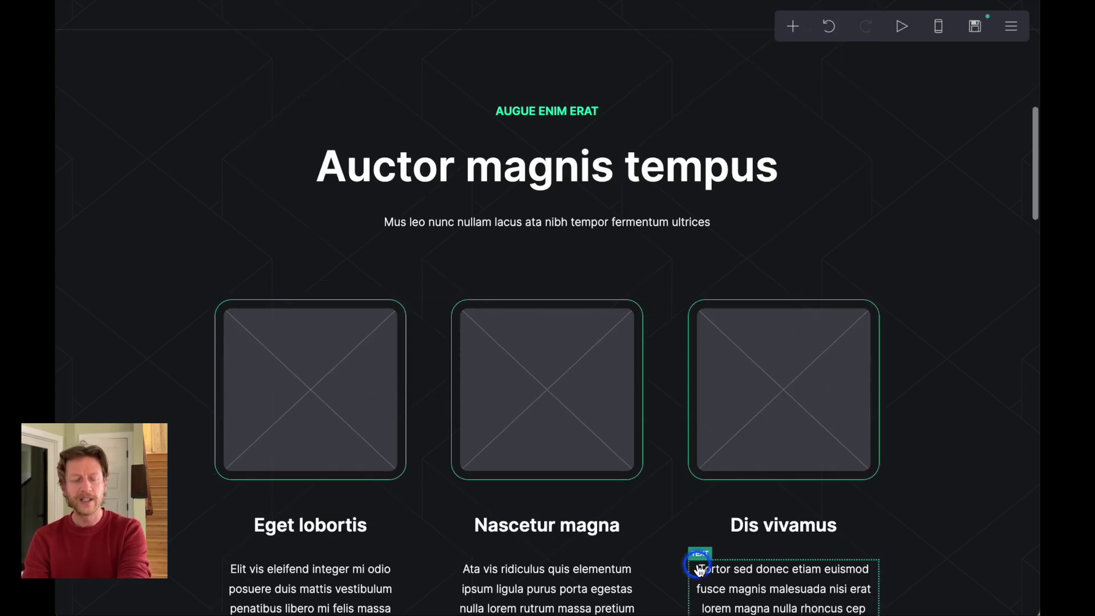
{"action": "scroll", "coordinate": [697, 567], "scroll_direction": "down", "scroll_amount": 8}
{"action": "scroll", "coordinate": [697, 568], "scroll_direction": "down", "scroll_amount": 5}
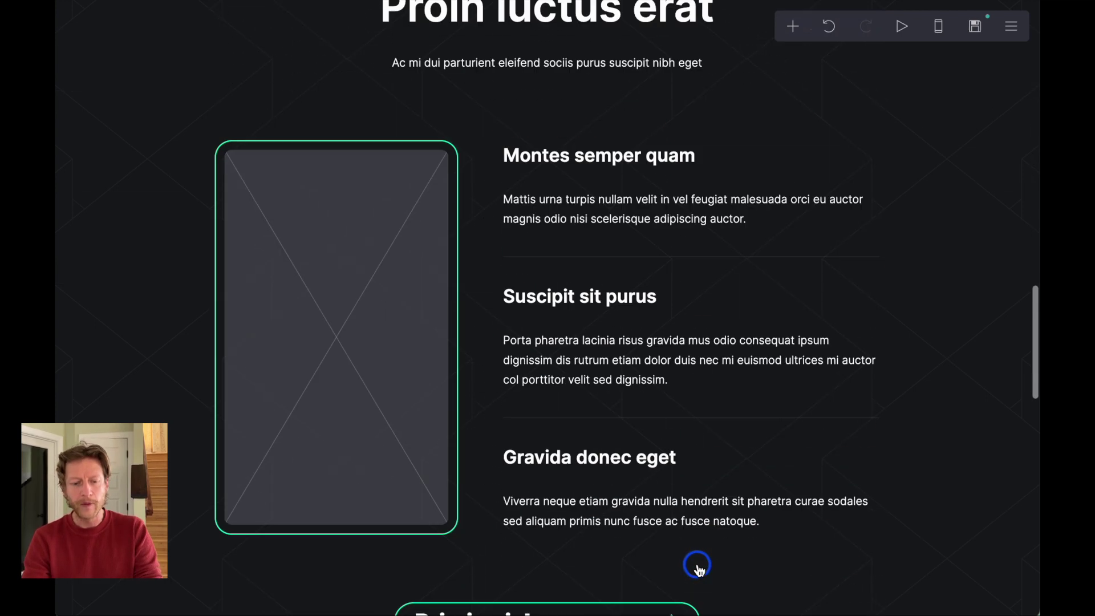
{"action": "scroll", "coordinate": [697, 567], "scroll_direction": "up", "scroll_amount": 15}
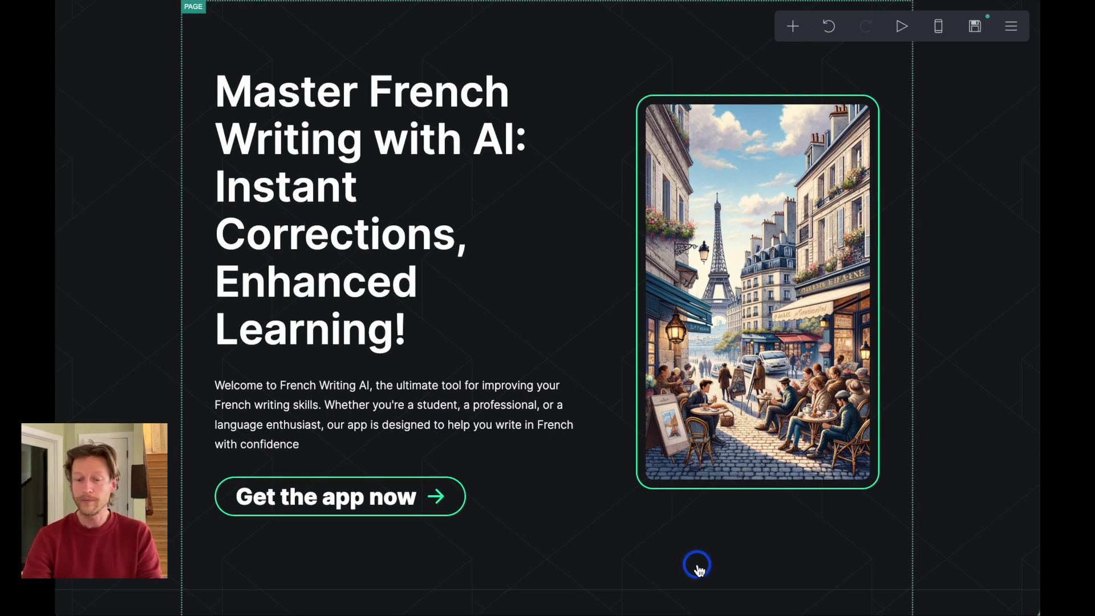
{"action": "left_click", "coordinate": [968, 327]}
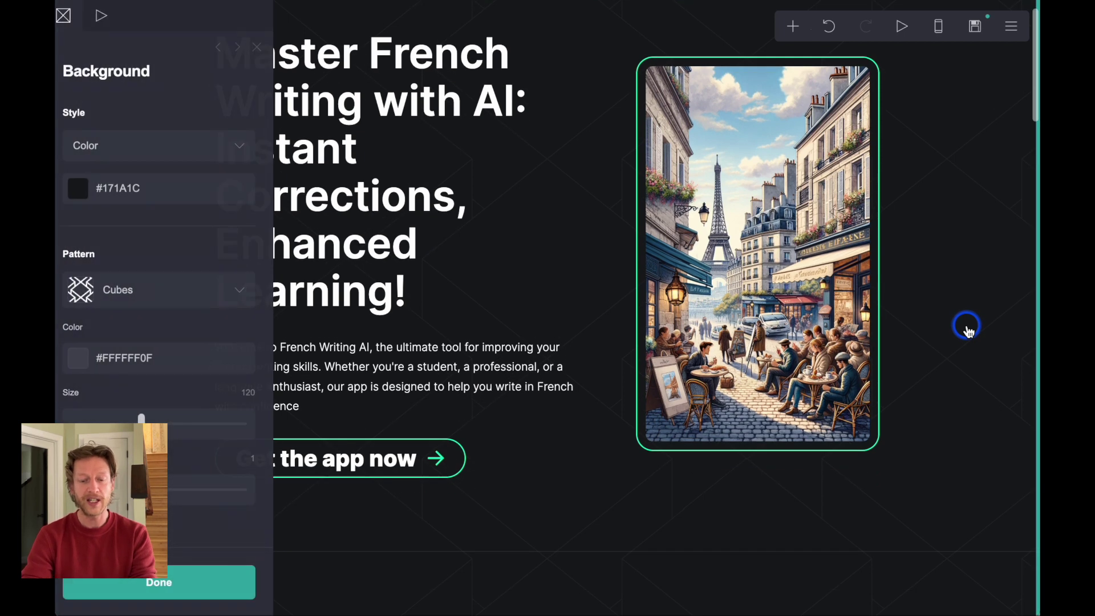
{"action": "left_click", "coordinate": [159, 585]}
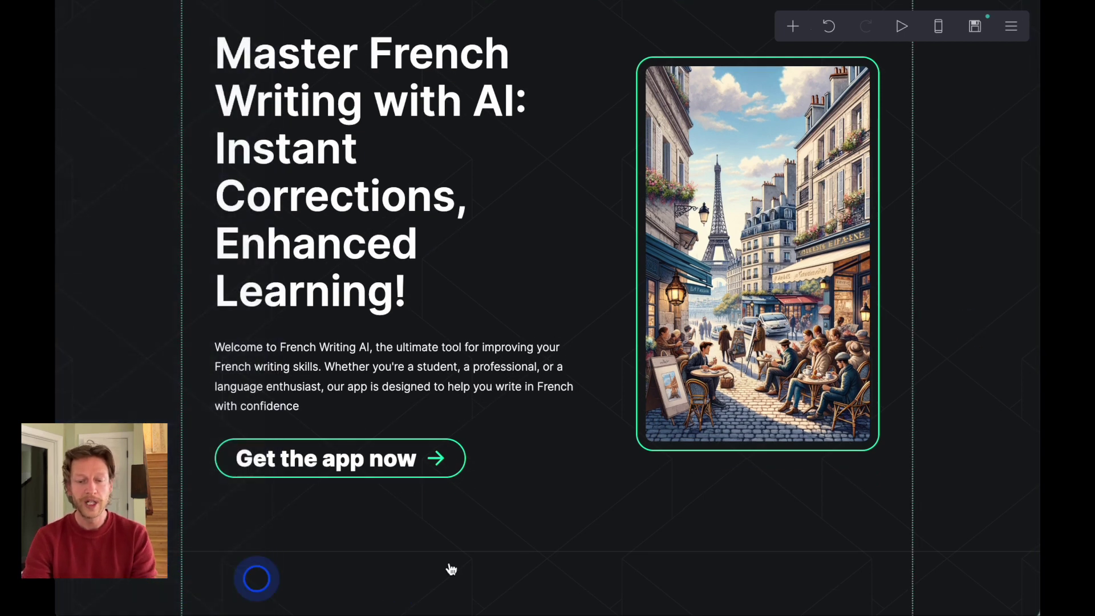